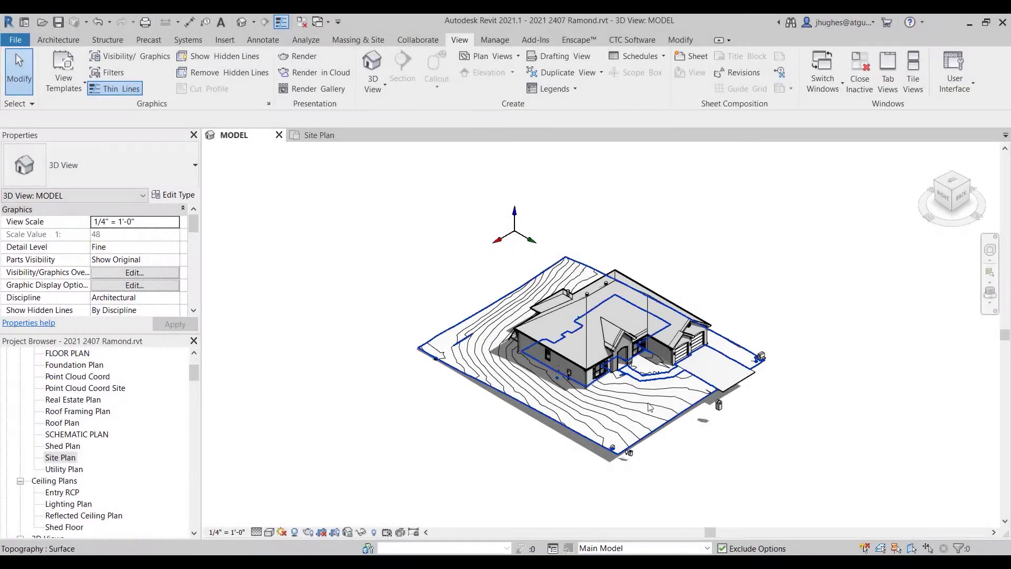
{"action": "scroll", "coordinate": [641, 391], "scroll_direction": "up", "scroll_amount": 6}
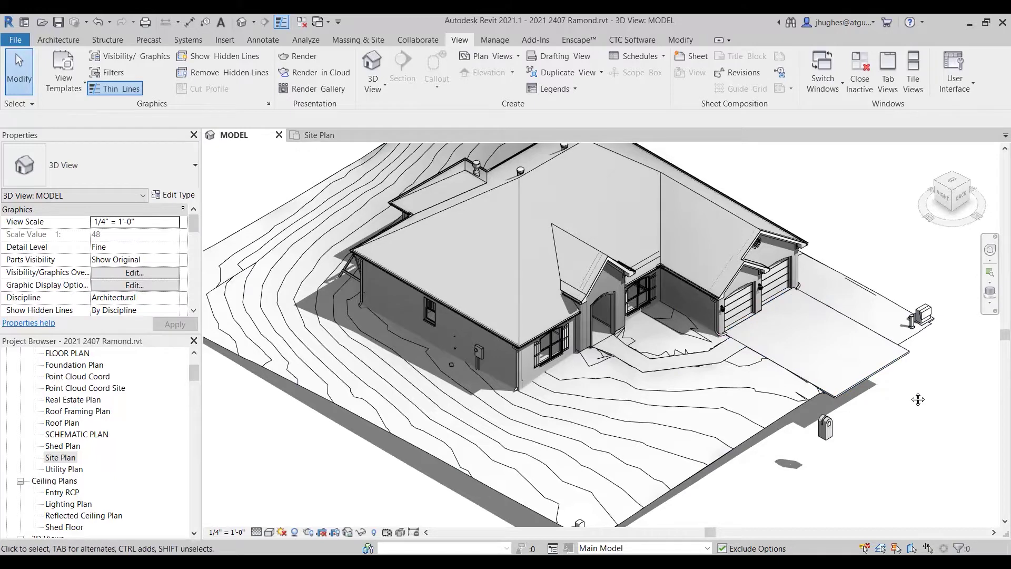
{"action": "middle_click_drag", "start_coordinate": [918, 399], "coordinate": [935, 353]}
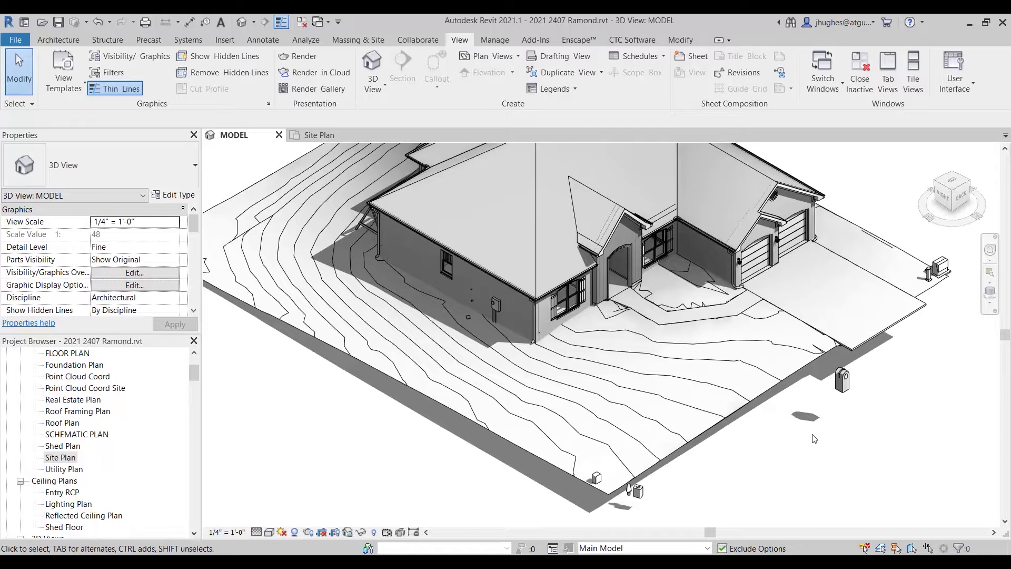
{"action": "middle_click_drag", "start_coordinate": [812, 436], "coordinate": [703, 485]}
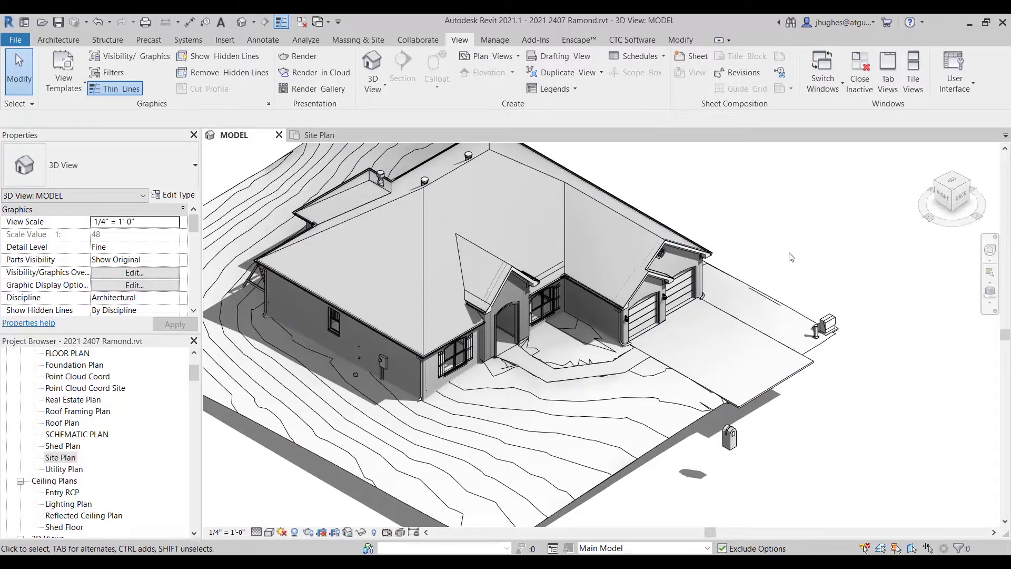
{"action": "key", "text": "v"}
{"action": "key", "text": "g"}
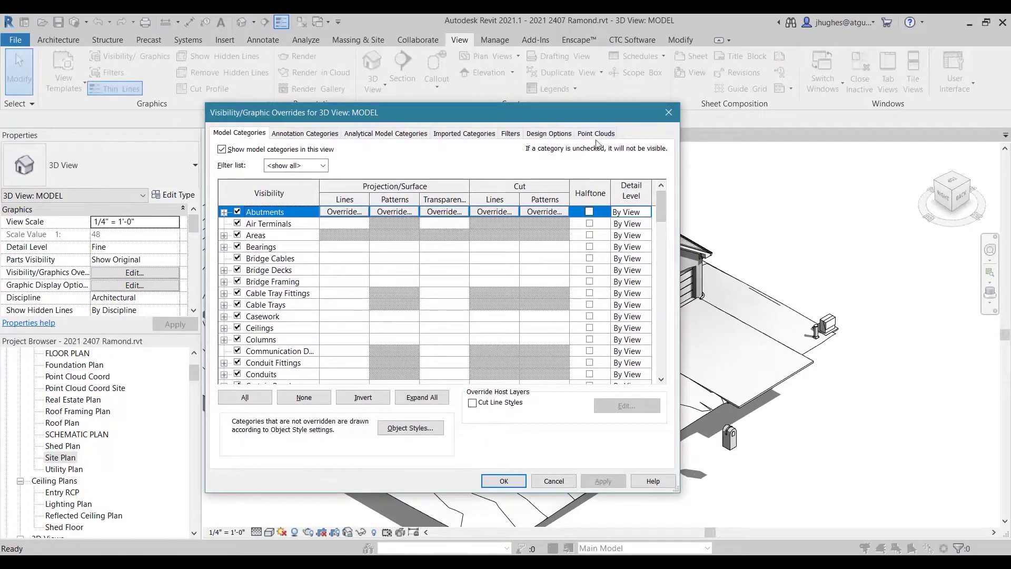
{"action": "left_click", "coordinate": [594, 134]}
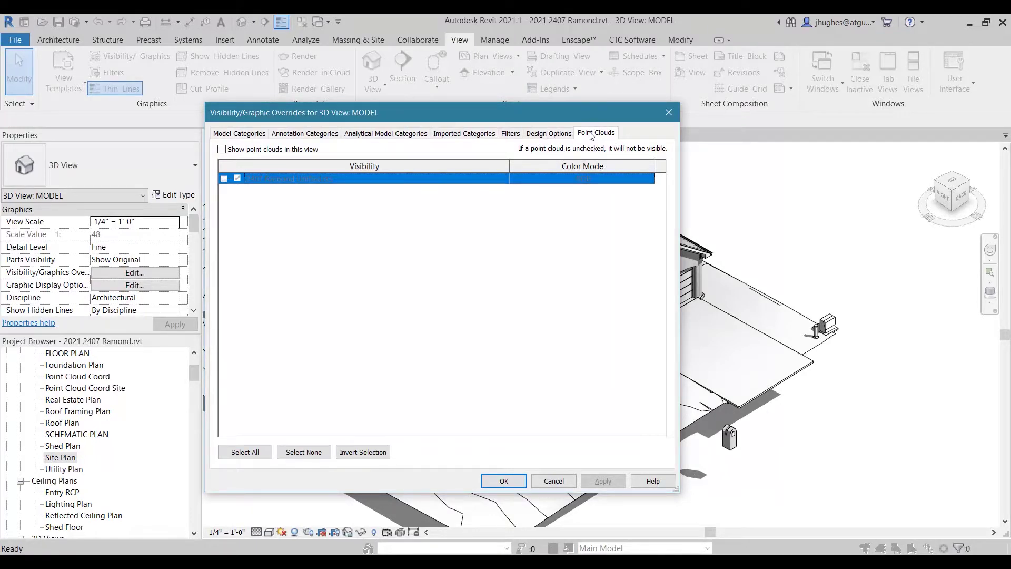
{"action": "left_click", "coordinate": [222, 150]}
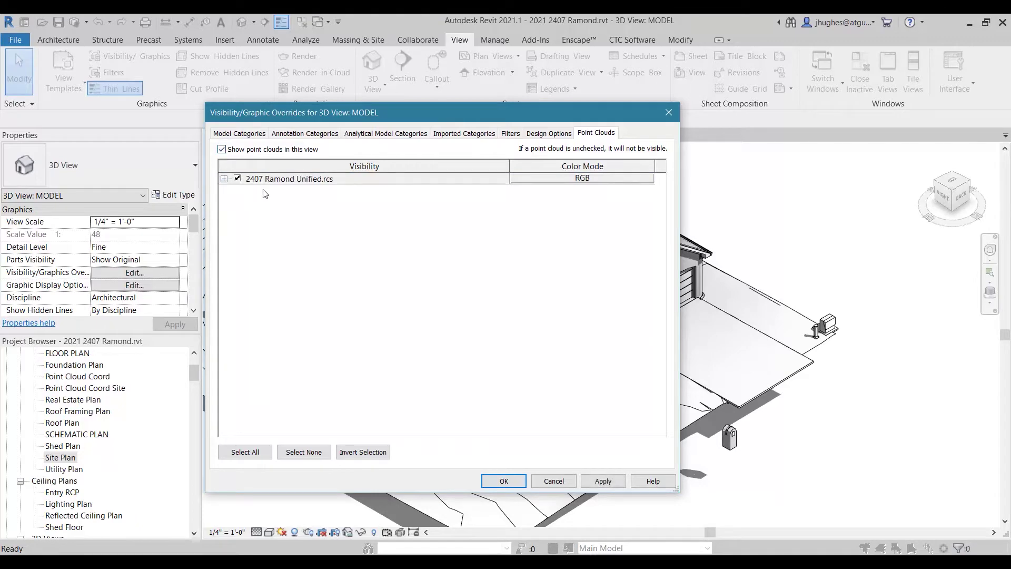
{"action": "left_click", "coordinate": [603, 481]}
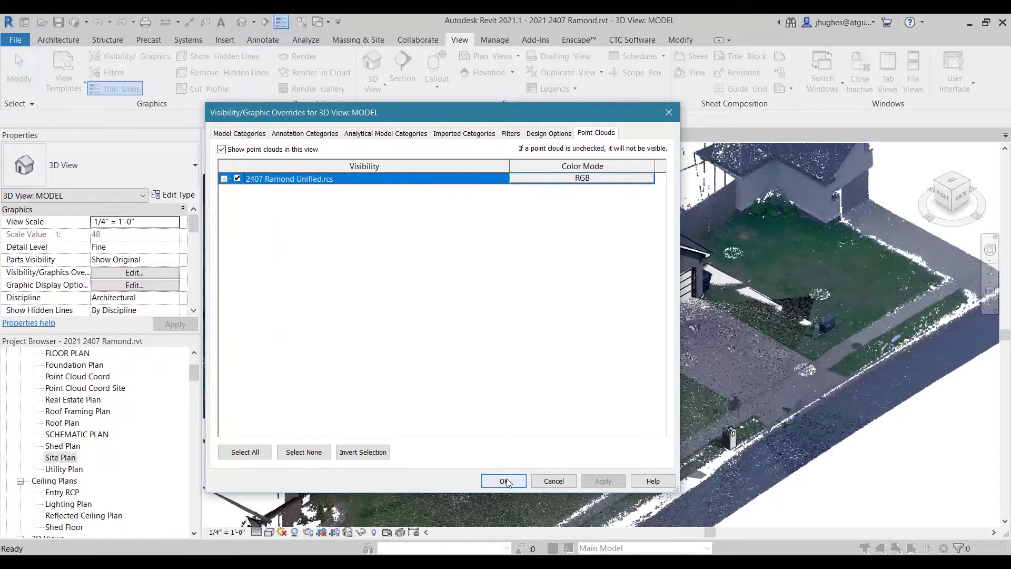
{"action": "left_click", "coordinate": [506, 481]}
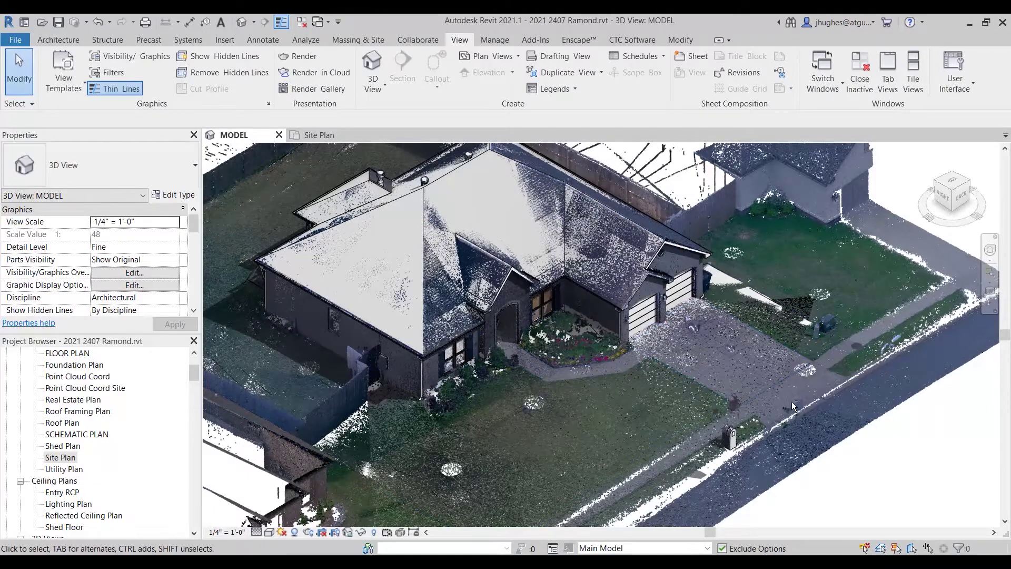
{"action": "middle_click_drag", "start_coordinate": [792, 401], "coordinate": [619, 389], "text": "shift"}
{"action": "middle_click_drag", "start_coordinate": [761, 407], "coordinate": [670, 403], "text": "shift"}
{"action": "scroll", "coordinate": [671, 403], "scroll_direction": "up", "scroll_amount": 6}
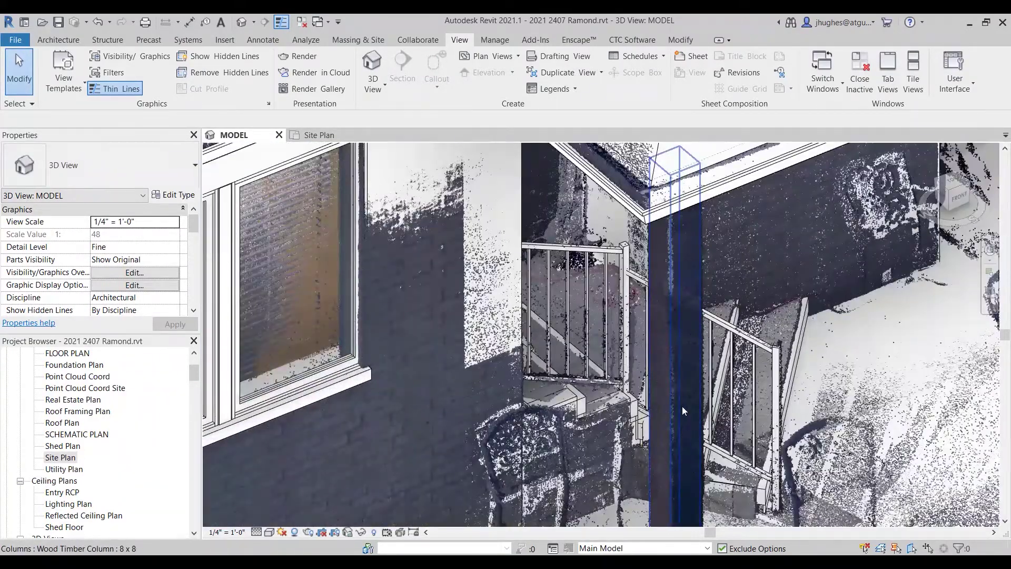
{"action": "middle_click_drag", "start_coordinate": [683, 410], "coordinate": [606, 398]}
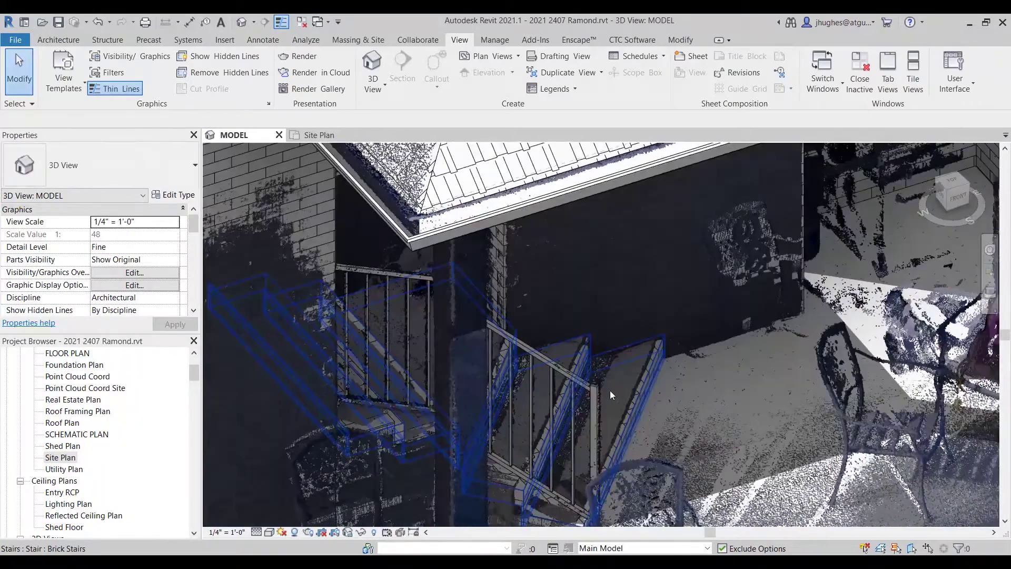
{"action": "left_click", "coordinate": [601, 399]}
{"action": "middle_click_drag", "start_coordinate": [563, 432], "coordinate": [419, 385], "text": "shift"}
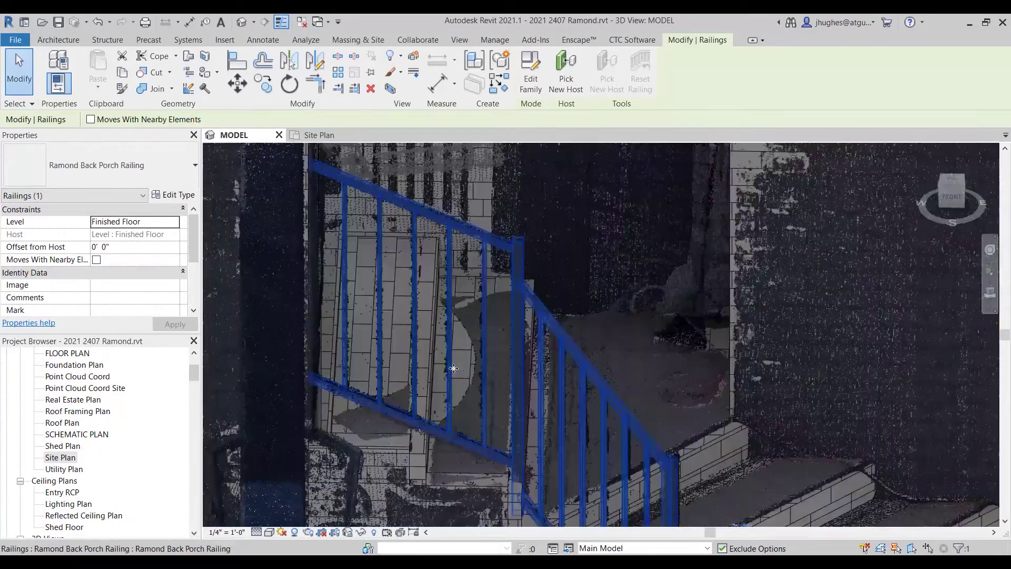
{"action": "middle_click_drag", "start_coordinate": [405, 333], "coordinate": [479, 390], "text": "shift"}
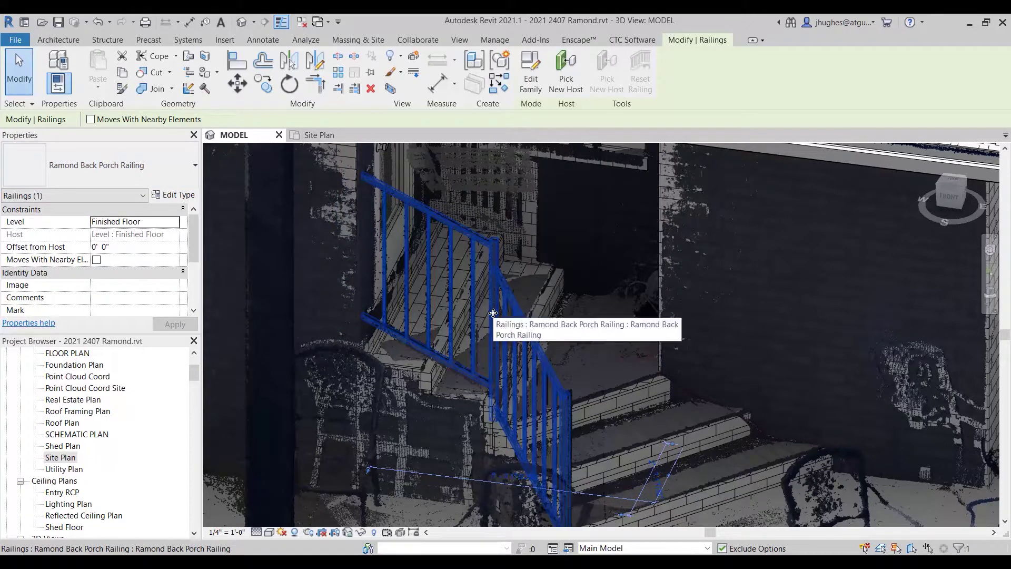
{"action": "middle_click_drag", "start_coordinate": [491, 325], "coordinate": [480, 274], "text": "shift"}
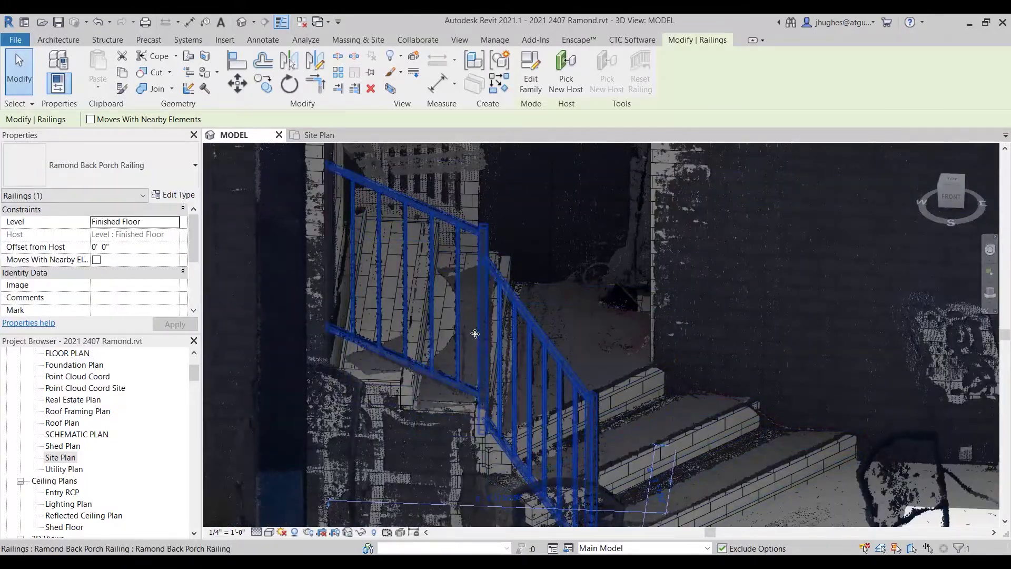
{"action": "middle_click_drag", "start_coordinate": [513, 362], "coordinate": [358, 258], "text": "shift"}
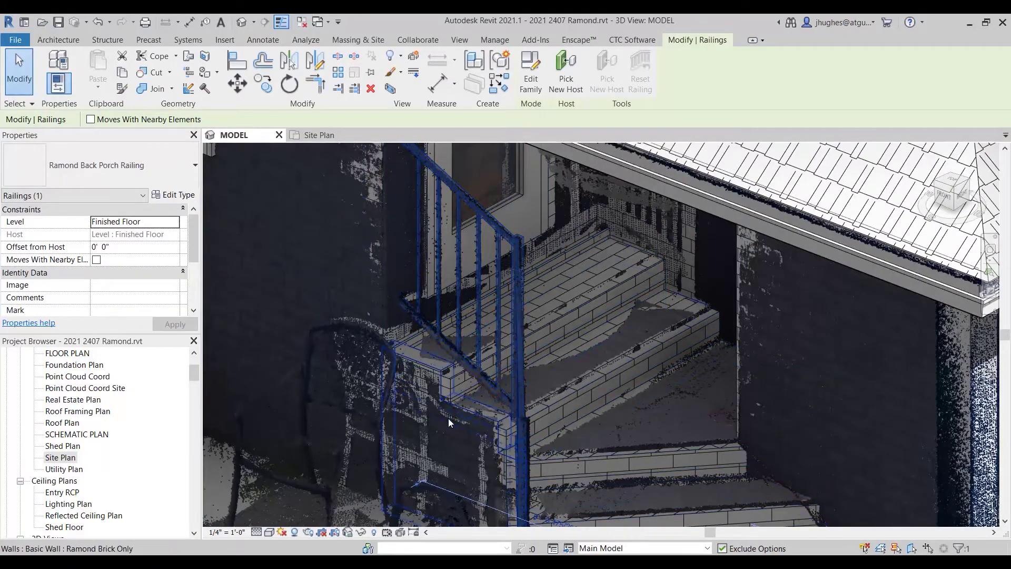
{"action": "middle_click_drag", "start_coordinate": [517, 338], "coordinate": [500, 256], "text": "shift"}
{"action": "scroll", "coordinate": [499, 255], "scroll_direction": "up", "scroll_amount": 4}
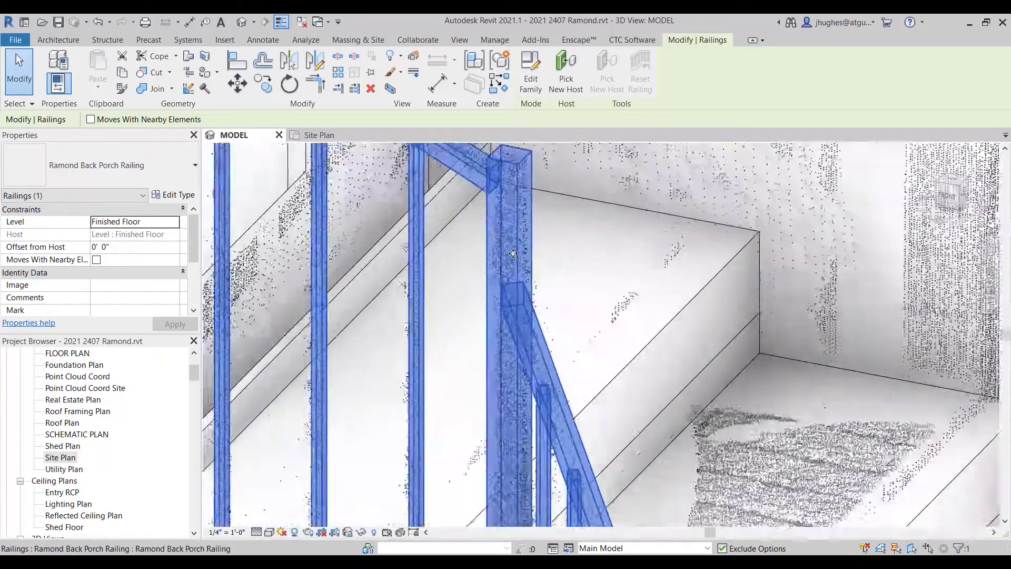
{"action": "scroll", "coordinate": [480, 256], "scroll_direction": "up", "scroll_amount": 3}
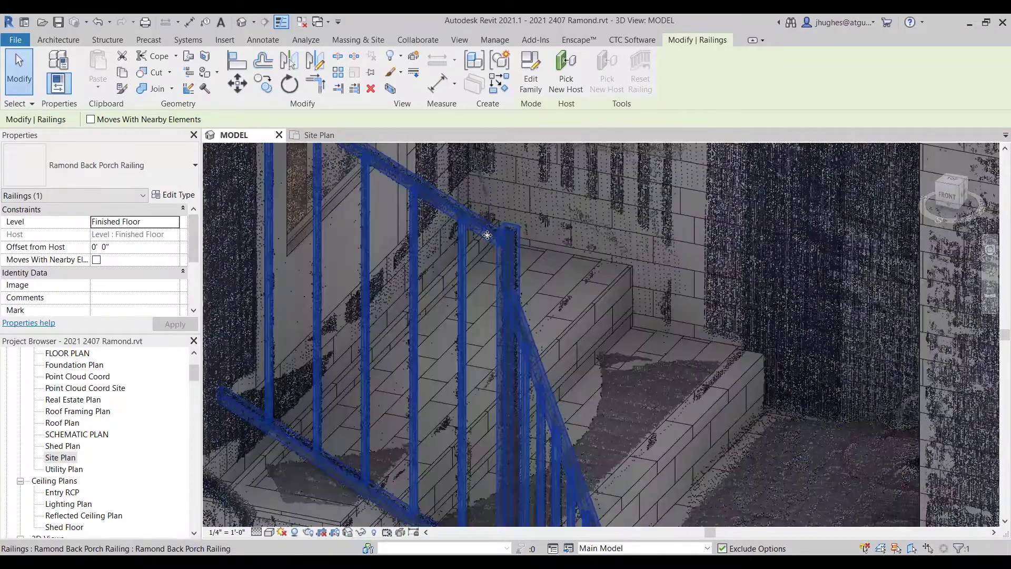
{"action": "scroll", "coordinate": [509, 290], "scroll_direction": "down", "scroll_amount": 5}
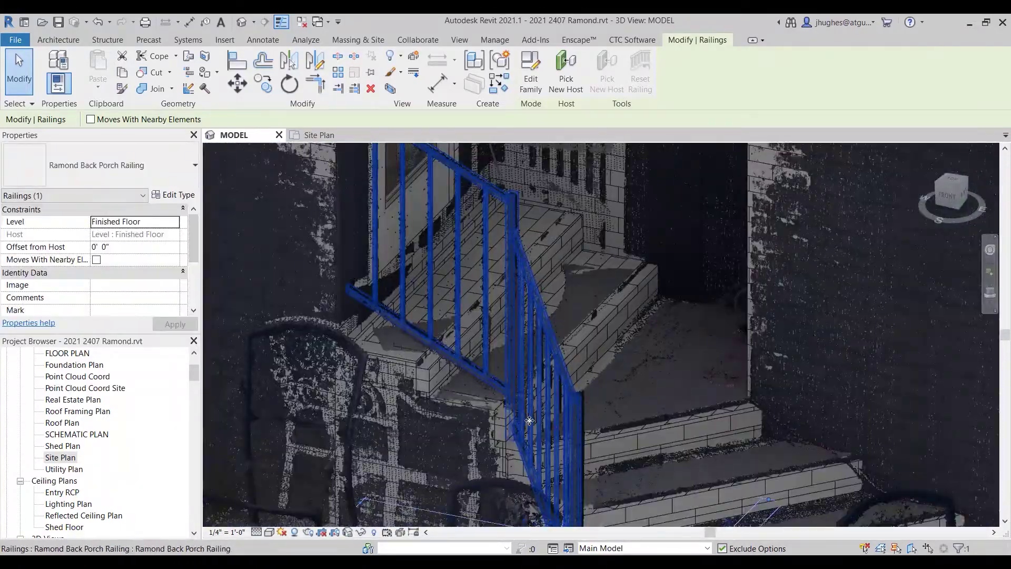
{"action": "middle_click_drag", "start_coordinate": [530, 420], "coordinate": [606, 323], "text": "shift"}
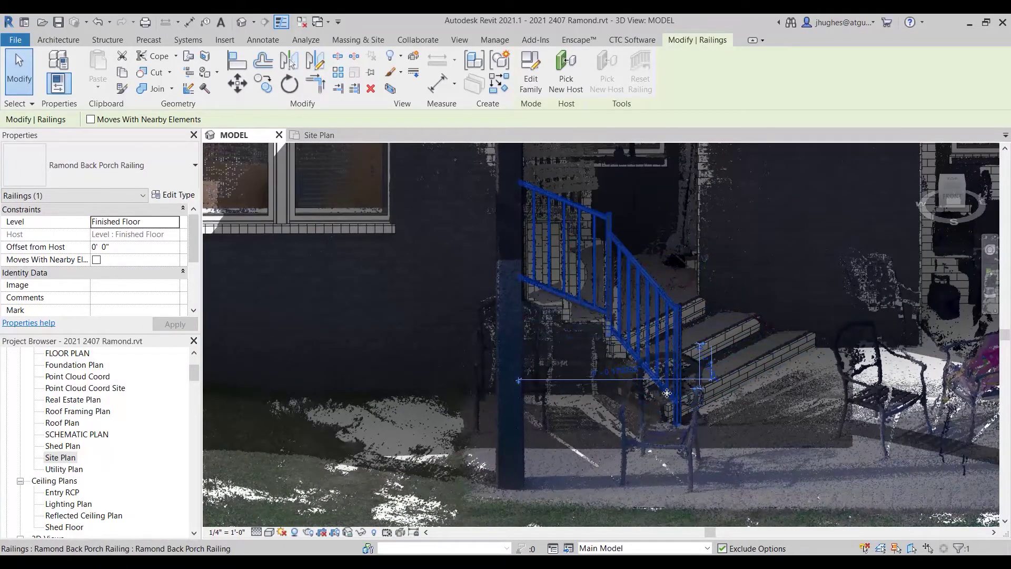
{"action": "scroll", "coordinate": [667, 393], "scroll_direction": "up", "scroll_amount": 5}
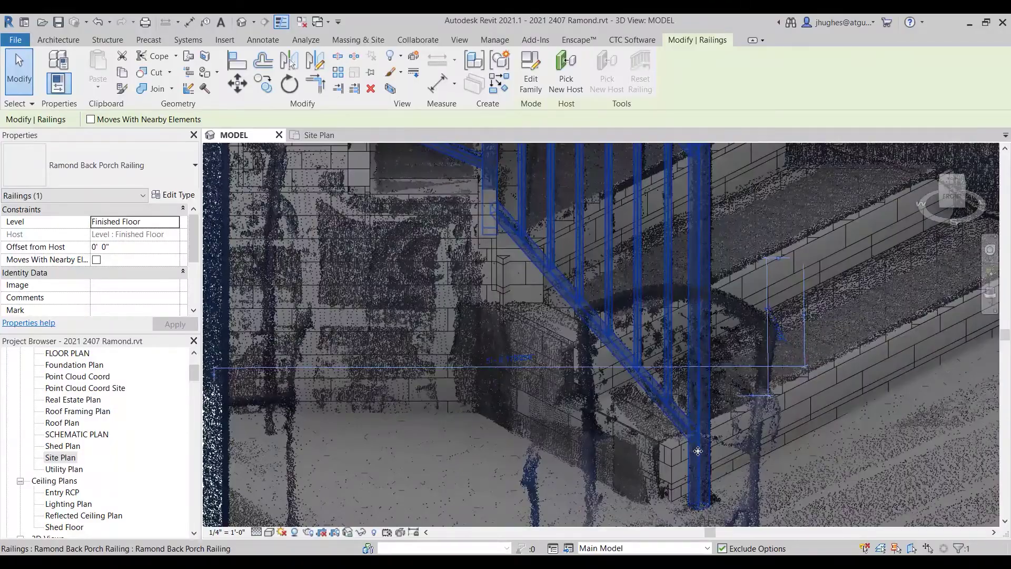
{"action": "scroll", "coordinate": [698, 451], "scroll_direction": "down", "scroll_amount": 4}
{"action": "scroll", "coordinate": [681, 316], "scroll_direction": "up", "scroll_amount": 5}
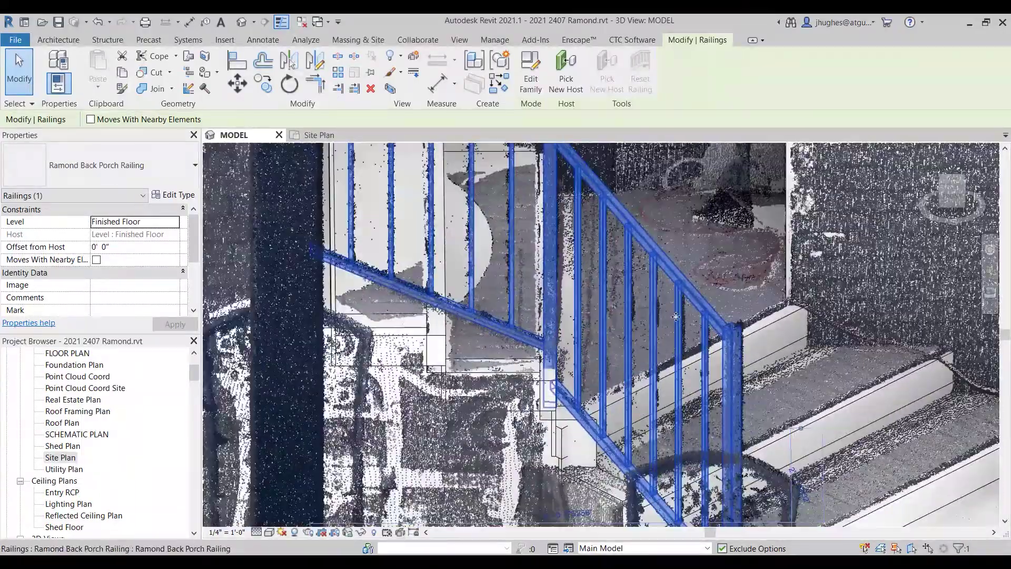
{"action": "scroll", "coordinate": [676, 317], "scroll_direction": "down", "scroll_amount": 4}
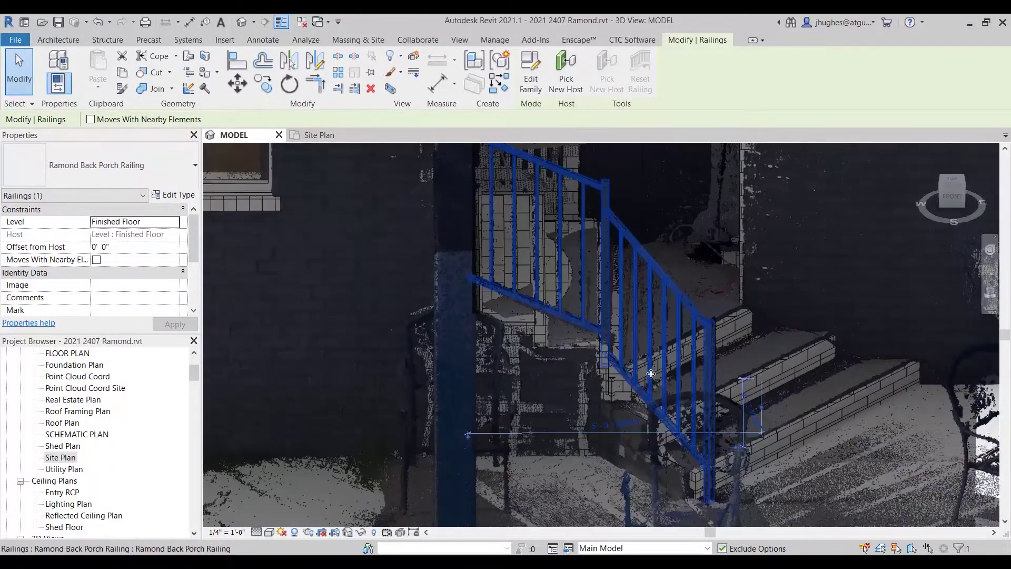
{"action": "scroll", "coordinate": [650, 373], "scroll_direction": "down", "scroll_amount": 2}
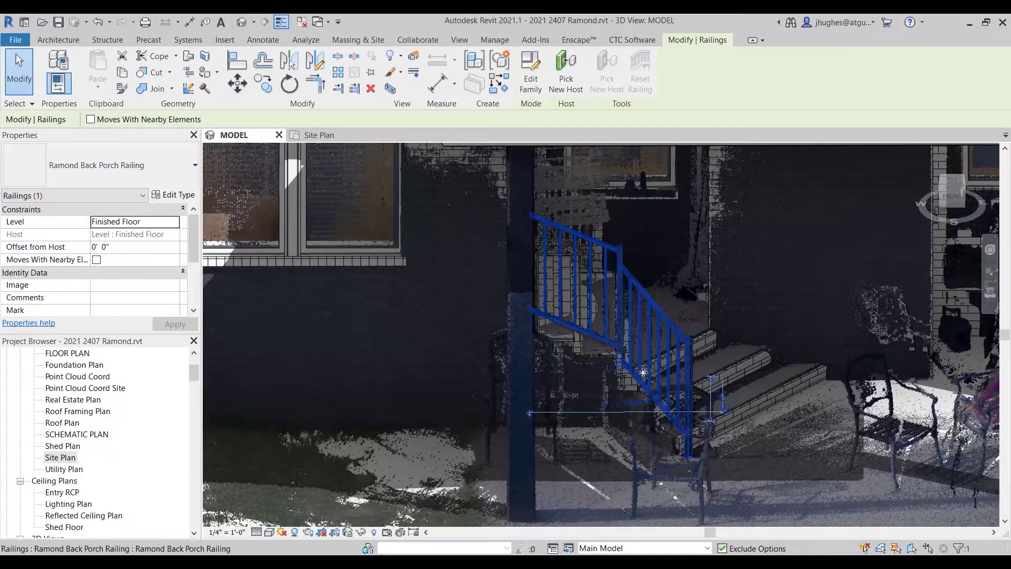
{"action": "scroll", "coordinate": [648, 371], "scroll_direction": "down", "scroll_amount": 5}
{"action": "middle_click_drag", "start_coordinate": [547, 406], "coordinate": [633, 382], "text": "shift"}
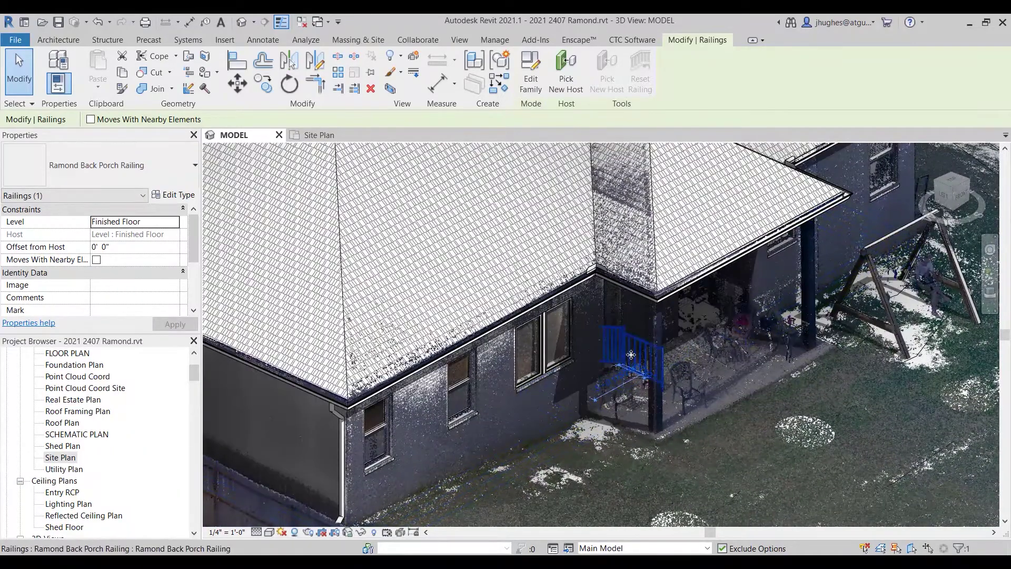
{"action": "scroll", "coordinate": [632, 361], "scroll_direction": "down", "scroll_amount": 5}
{"action": "middle_click_drag", "start_coordinate": [632, 361], "coordinate": [487, 389]}
{"action": "scroll", "coordinate": [502, 315], "scroll_direction": "up", "scroll_amount": 4}
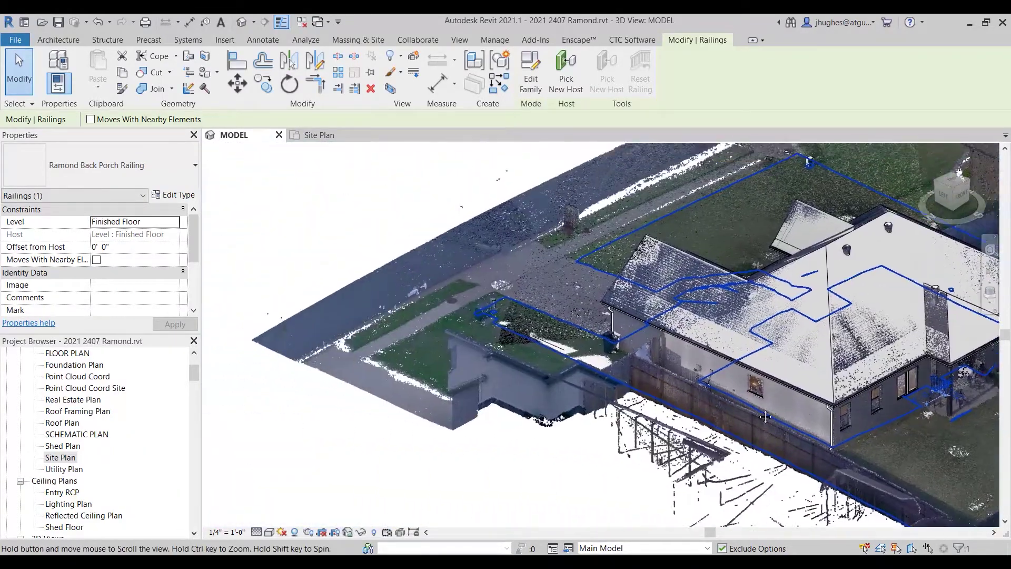
{"action": "scroll", "coordinate": [502, 315], "scroll_direction": "up", "scroll_amount": 2}
{"action": "scroll", "coordinate": [498, 314], "scroll_direction": "up", "scroll_amount": 4}
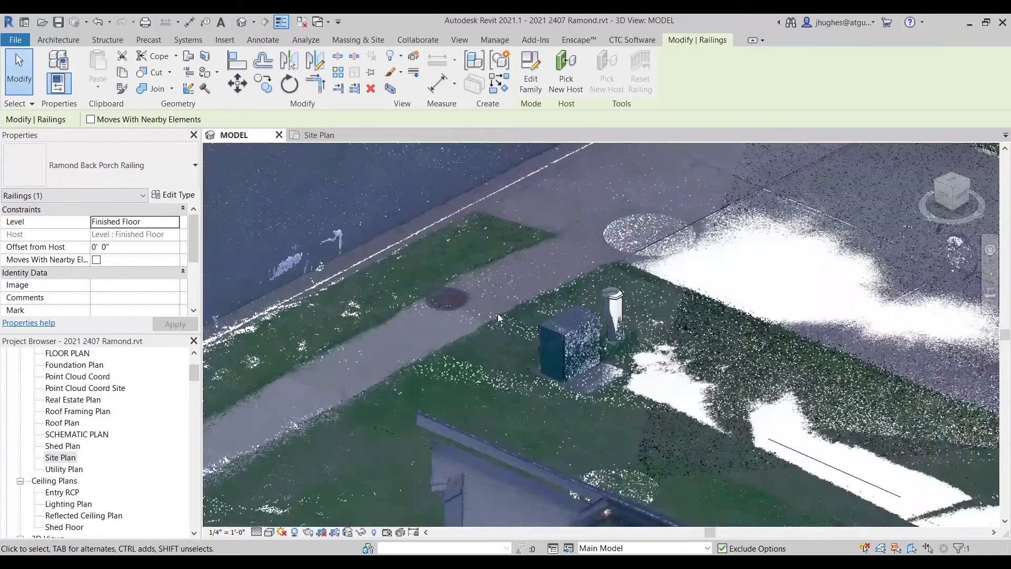
{"action": "scroll", "coordinate": [642, 416], "scroll_direction": "up", "scroll_amount": 2}
{"action": "scroll", "coordinate": [641, 415], "scroll_direction": "up", "scroll_amount": 1}
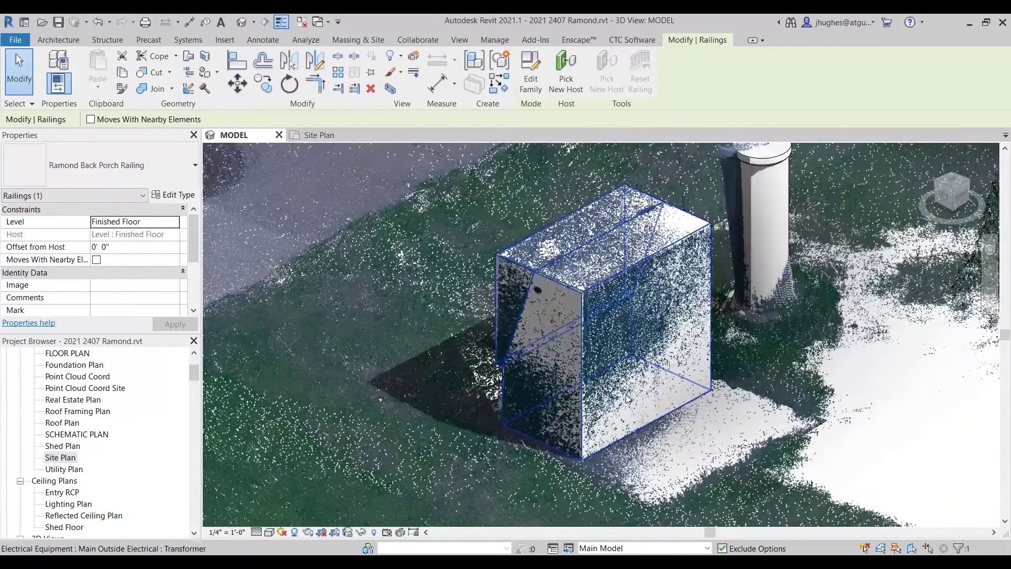
{"action": "left_click", "coordinate": [605, 385]}
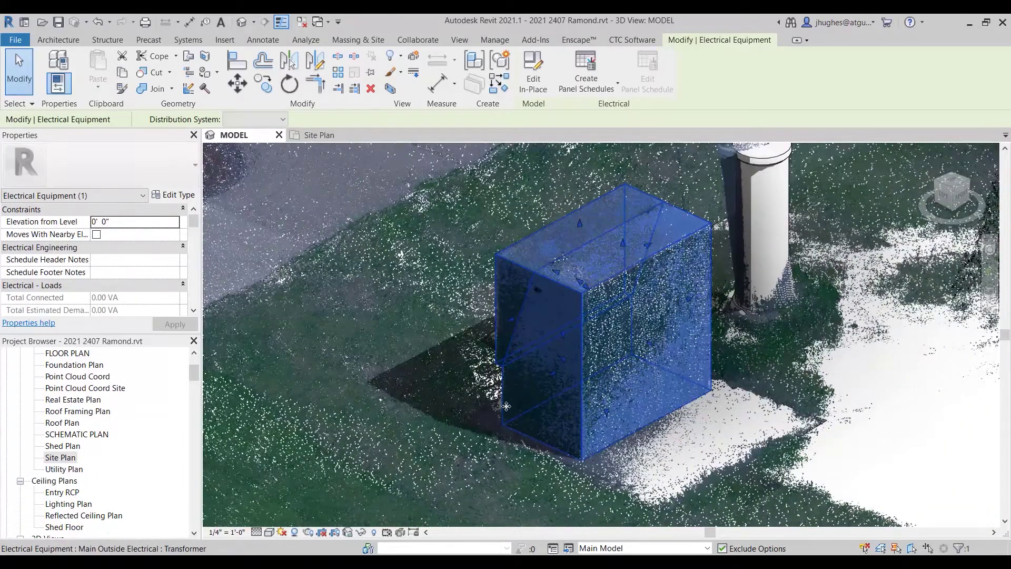
{"action": "middle_click_drag", "start_coordinate": [605, 385], "coordinate": [825, 395], "text": "shift"}
{"action": "scroll", "coordinate": [824, 395], "scroll_direction": "down", "scroll_amount": 6}
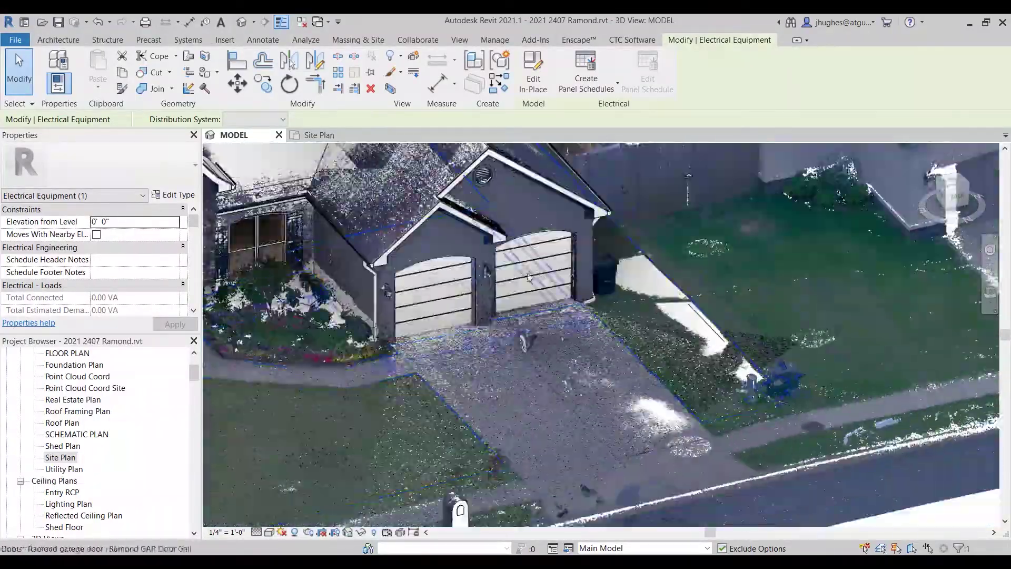
{"action": "scroll", "coordinate": [712, 359], "scroll_direction": "up", "scroll_amount": 8}
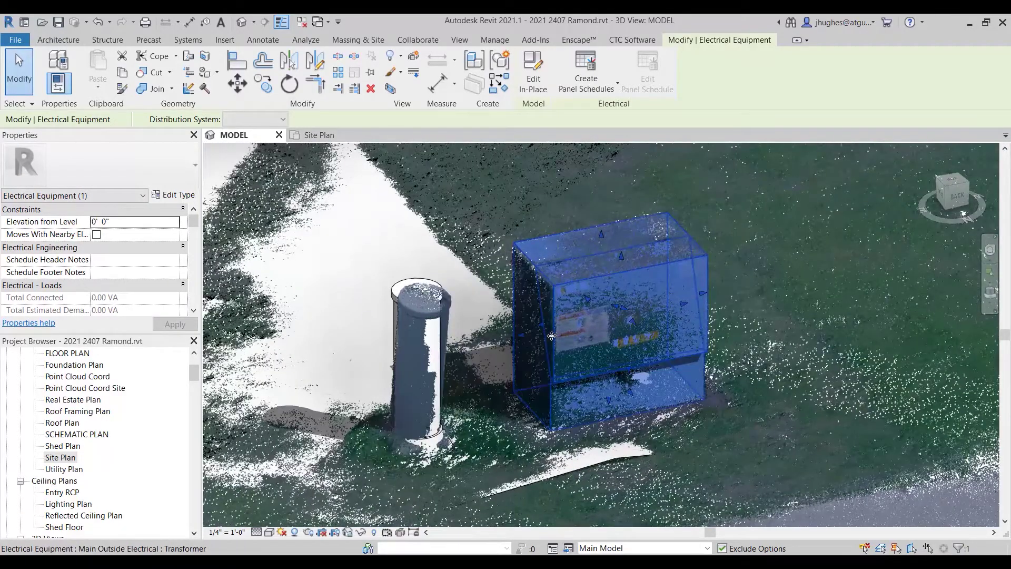
{"action": "scroll", "coordinate": [552, 336], "scroll_direction": "up", "scroll_amount": 3}
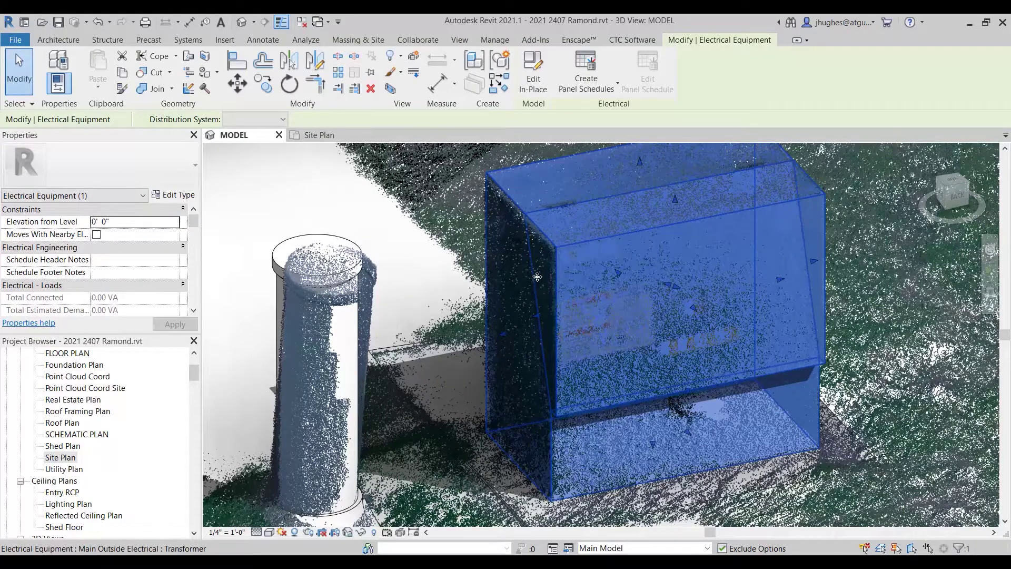
{"action": "scroll", "coordinate": [576, 292], "scroll_direction": "down", "scroll_amount": 3}
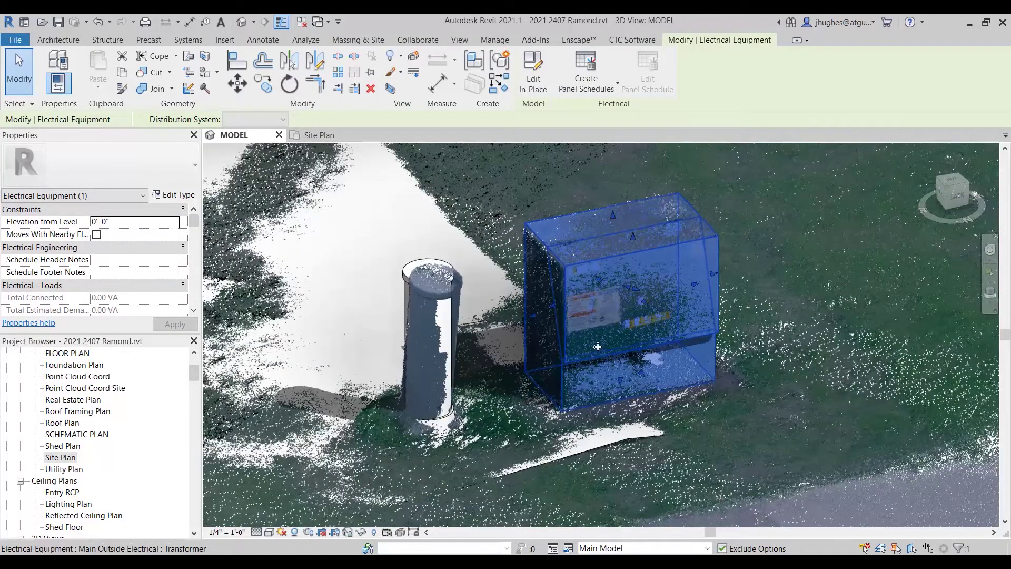
{"action": "scroll", "coordinate": [590, 339], "scroll_direction": "up", "scroll_amount": 3}
{"action": "middle_click_drag", "start_coordinate": [590, 340], "coordinate": [600, 367]}
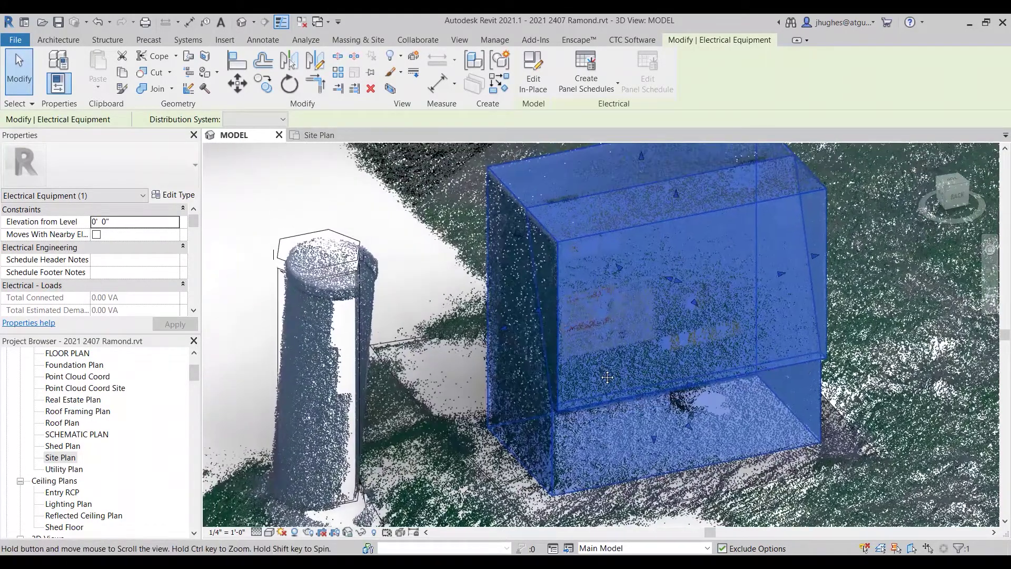
{"action": "key", "text": "Escape"}
{"action": "left_click", "coordinate": [606, 327]}
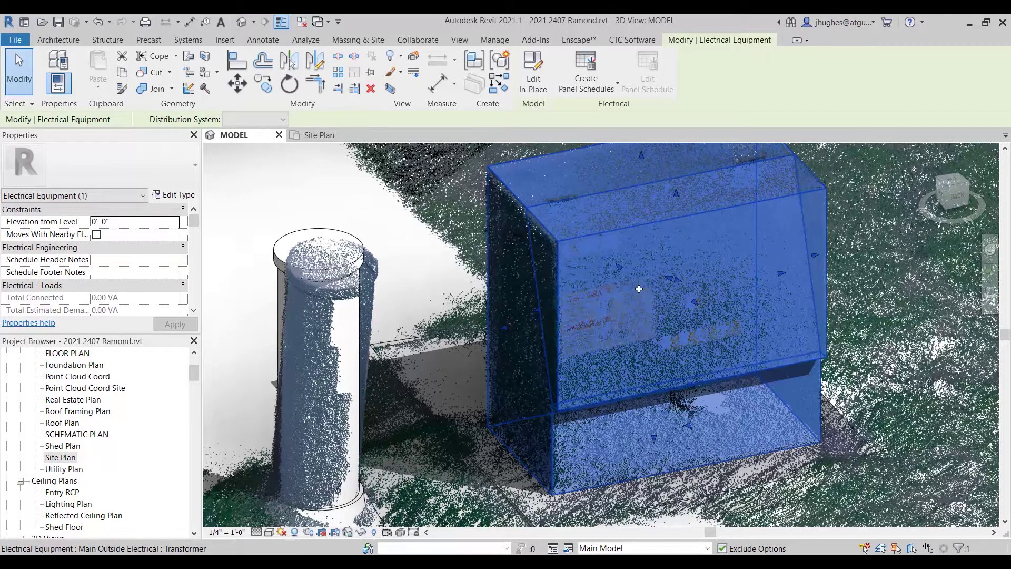
{"action": "left_click", "coordinate": [602, 318]}
{"action": "scroll", "coordinate": [692, 347], "scroll_direction": "down", "scroll_amount": 5}
{"action": "middle_click_drag", "start_coordinate": [685, 348], "coordinate": [532, 381], "text": "shift"}
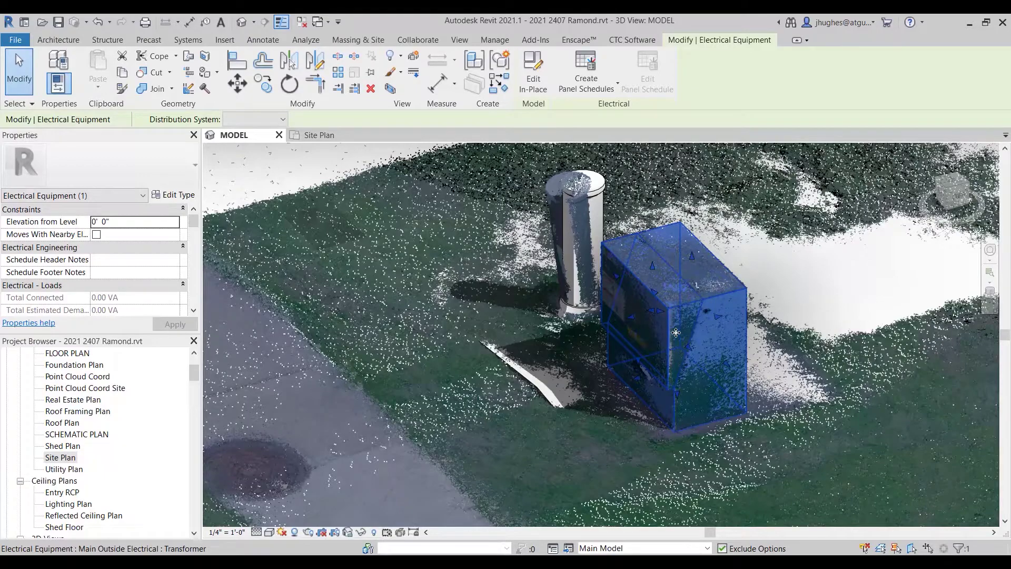
{"action": "left_click", "coordinate": [313, 137]}
Zoom in on the transformer in Site Plan, deselect it, and open Section 6.
{"action": "scroll", "coordinate": [537, 331], "scroll_direction": "up", "scroll_amount": 3}
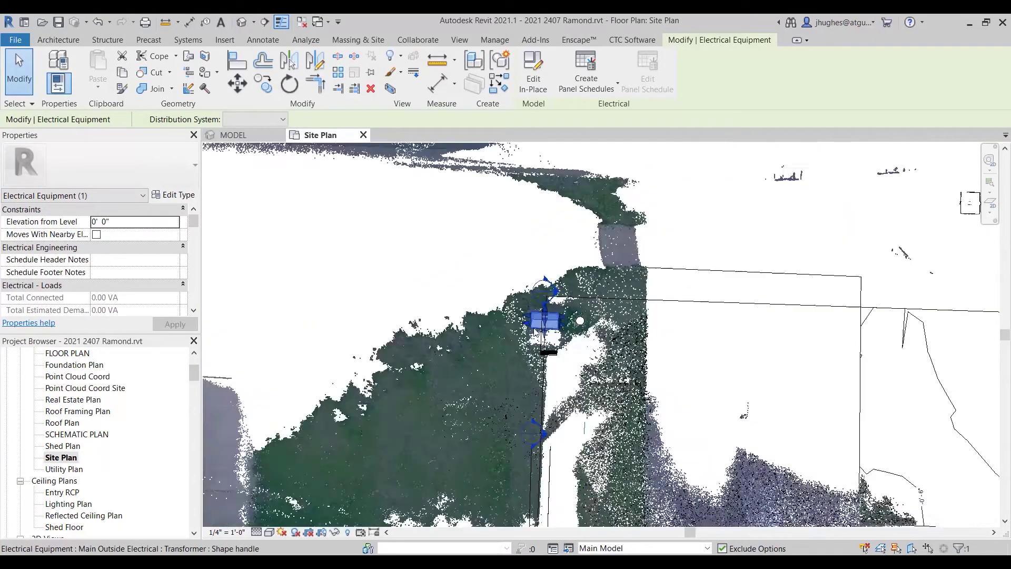
{"action": "scroll", "coordinate": [535, 330], "scroll_direction": "up", "scroll_amount": 5}
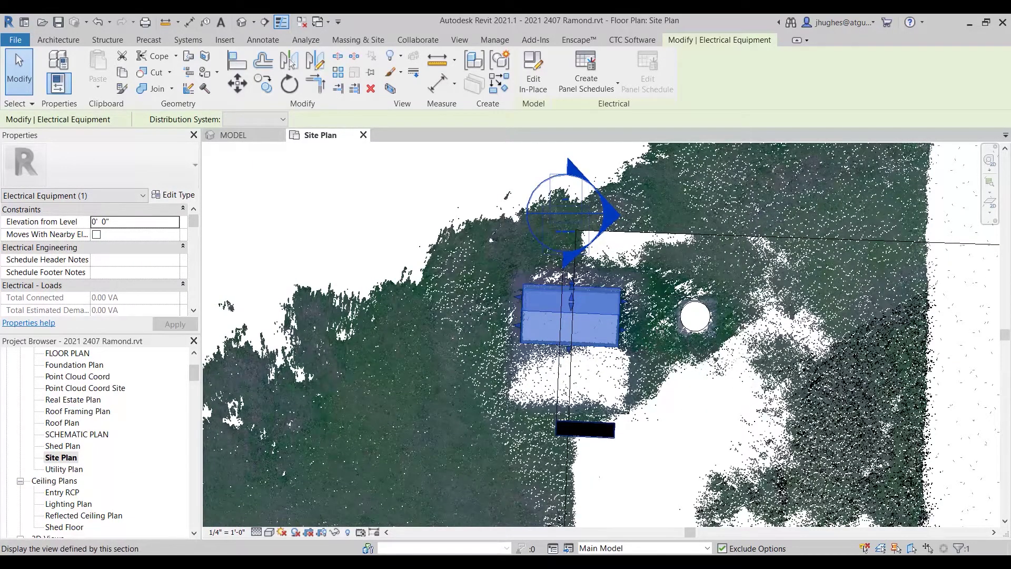
{"action": "key", "text": "Escape"}
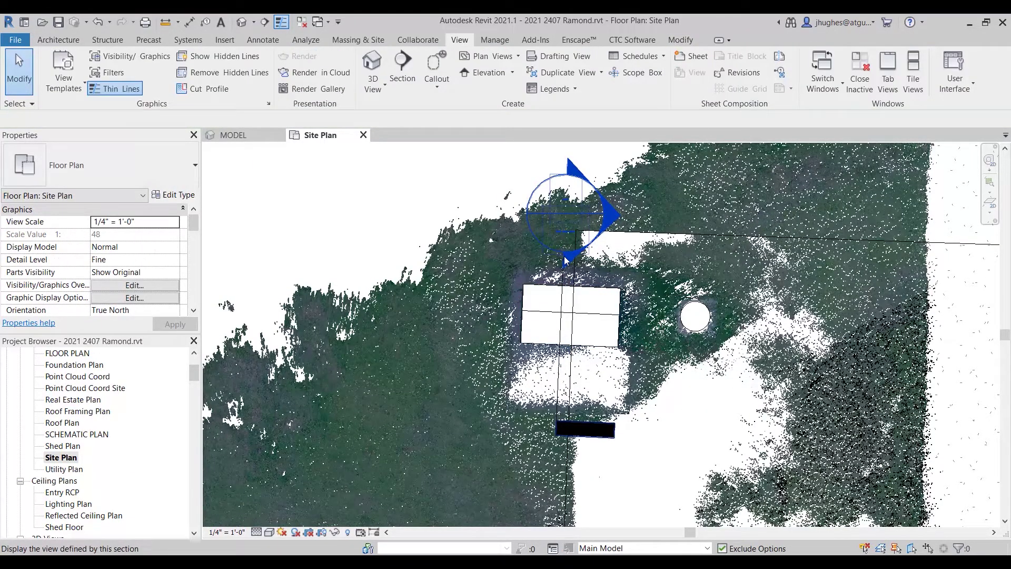
{"action": "double_click", "coordinate": [564, 209]}
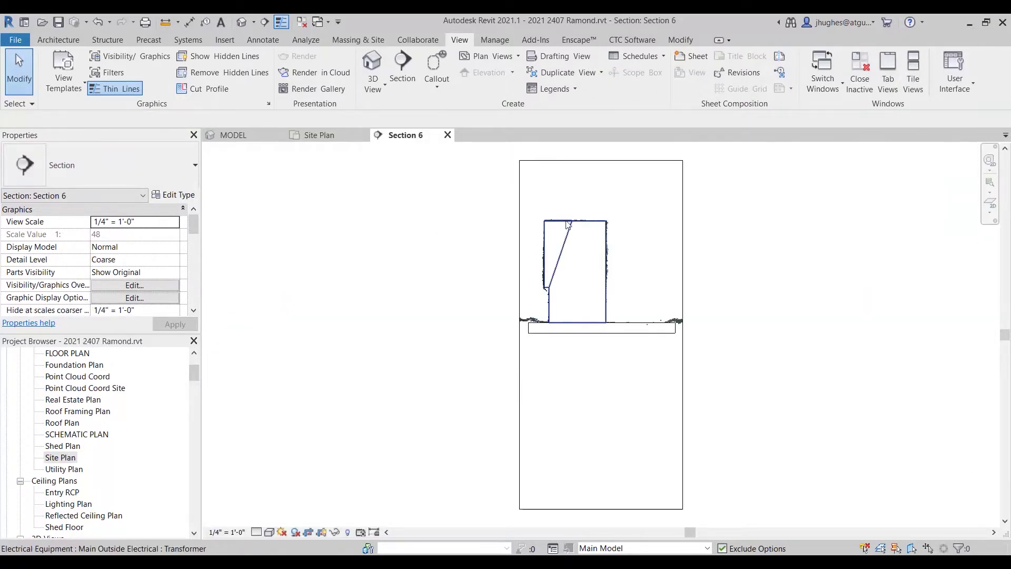
Frame Section 6, then move its cut line across the transformer in Site Plan.
{"action": "scroll", "coordinate": [587, 232], "scroll_direction": "up", "scroll_amount": 4}
{"action": "middle_click_drag", "start_coordinate": [621, 309], "coordinate": [632, 269]}
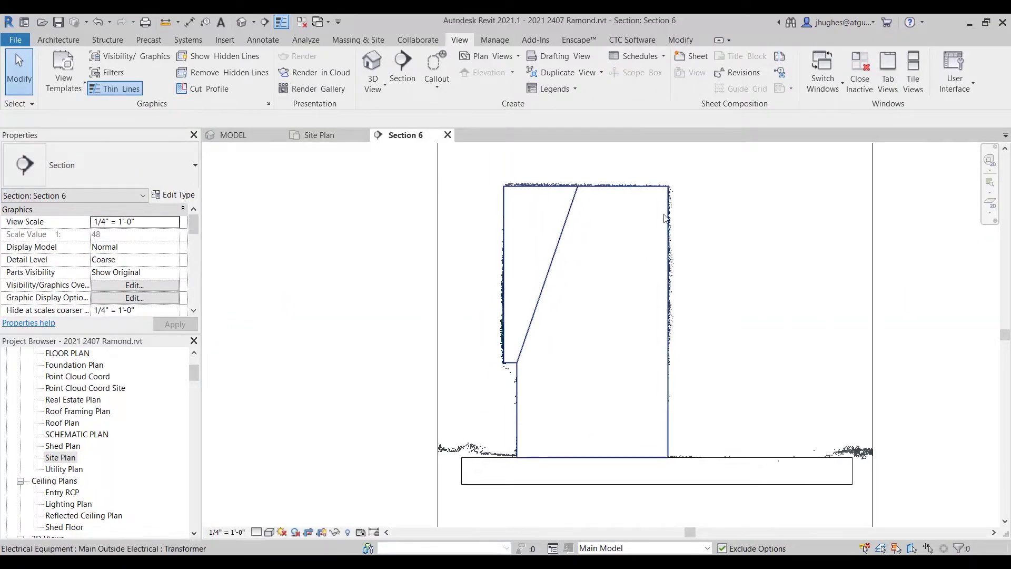
{"action": "scroll", "coordinate": [648, 245], "scroll_direction": "up", "scroll_amount": 5}
{"action": "scroll", "coordinate": [650, 242], "scroll_direction": "down", "scroll_amount": 6}
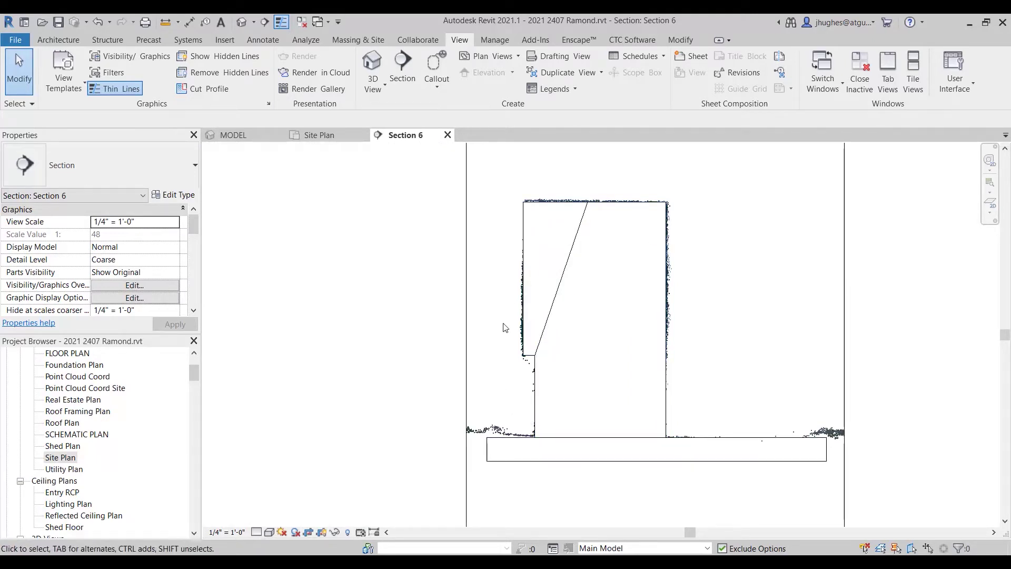
{"action": "left_click", "coordinate": [333, 136]}
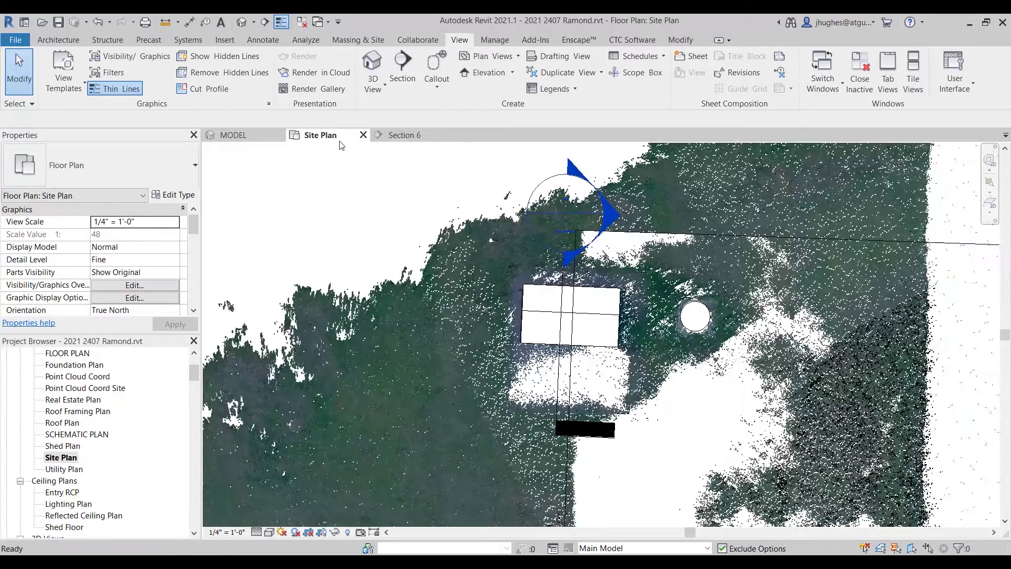
{"action": "left_click", "coordinate": [564, 313]}
{"action": "scroll", "coordinate": [564, 313], "scroll_direction": "up", "scroll_amount": 5}
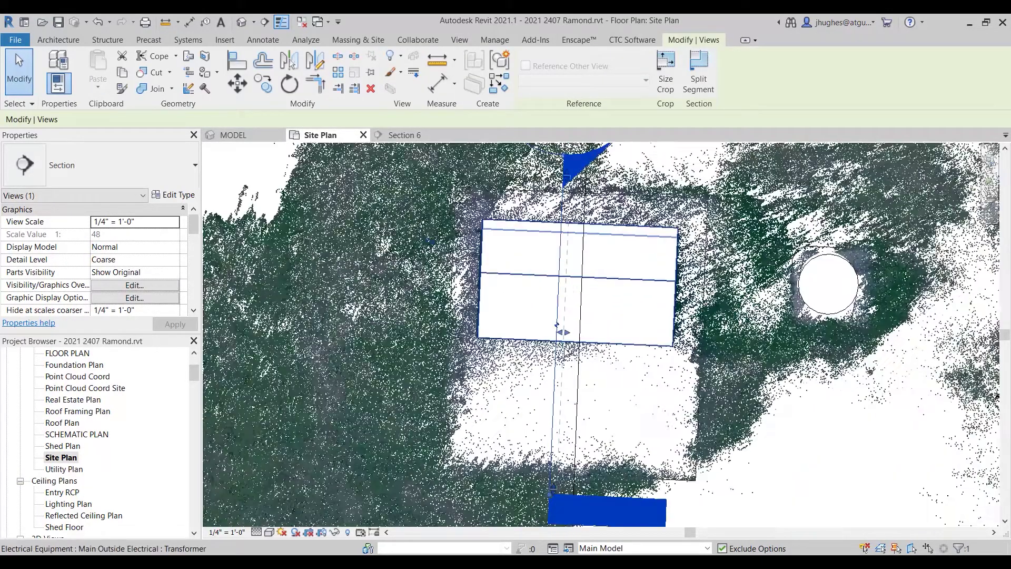
{"action": "left_click_drag", "start_coordinate": [562, 332], "coordinate": [735, 332]}
{"action": "scroll", "coordinate": [684, 311], "scroll_direction": "down", "scroll_amount": 3}
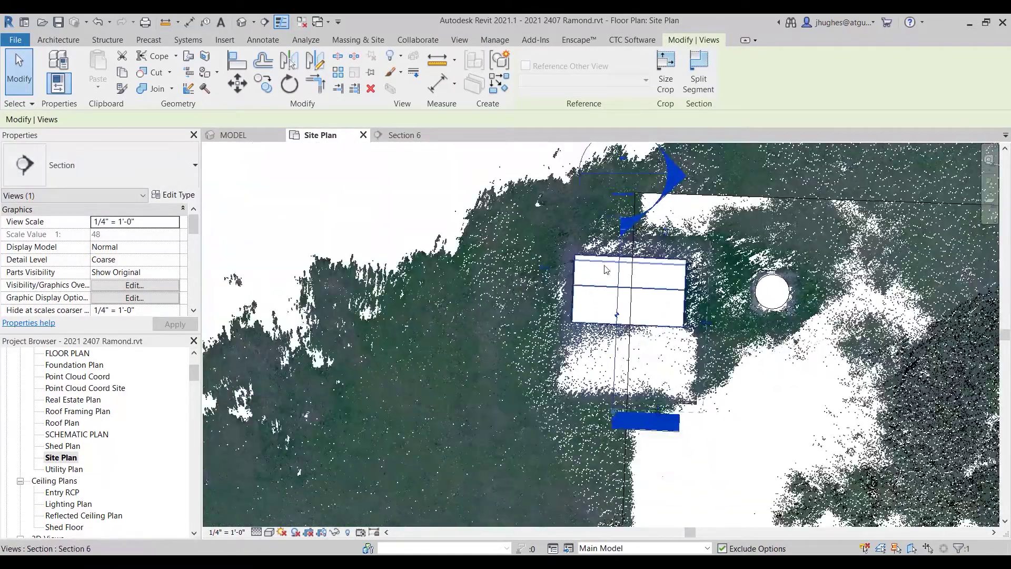
Check Section 6, then pull the section's side extent toward the cut line in Site Plan.
{"action": "left_click", "coordinate": [406, 135]}
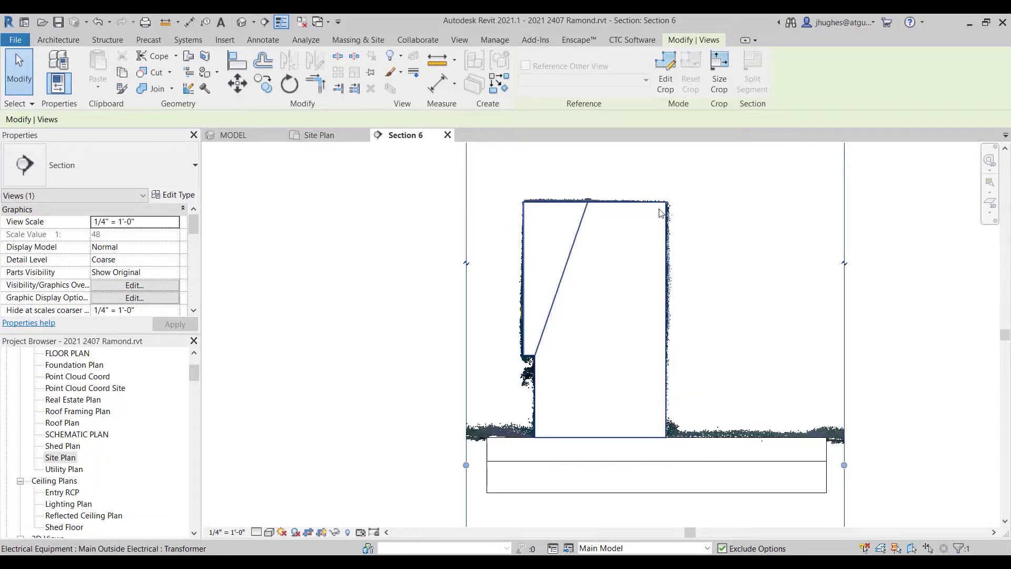
{"action": "scroll", "coordinate": [663, 213], "scroll_direction": "up", "scroll_amount": 5}
{"action": "scroll", "coordinate": [667, 215], "scroll_direction": "down", "scroll_amount": 5}
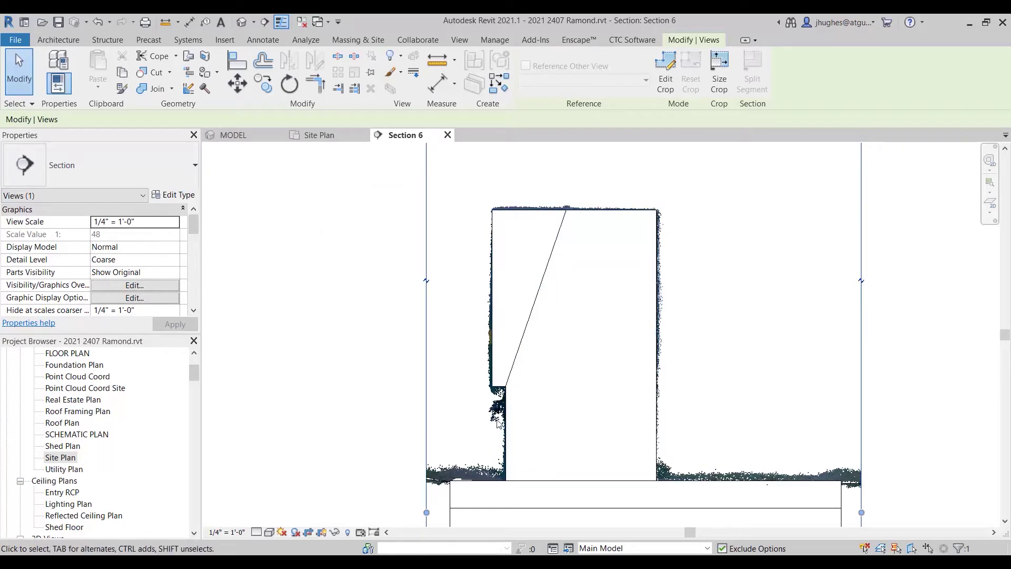
{"action": "scroll", "coordinate": [489, 443], "scroll_direction": "up", "scroll_amount": 5}
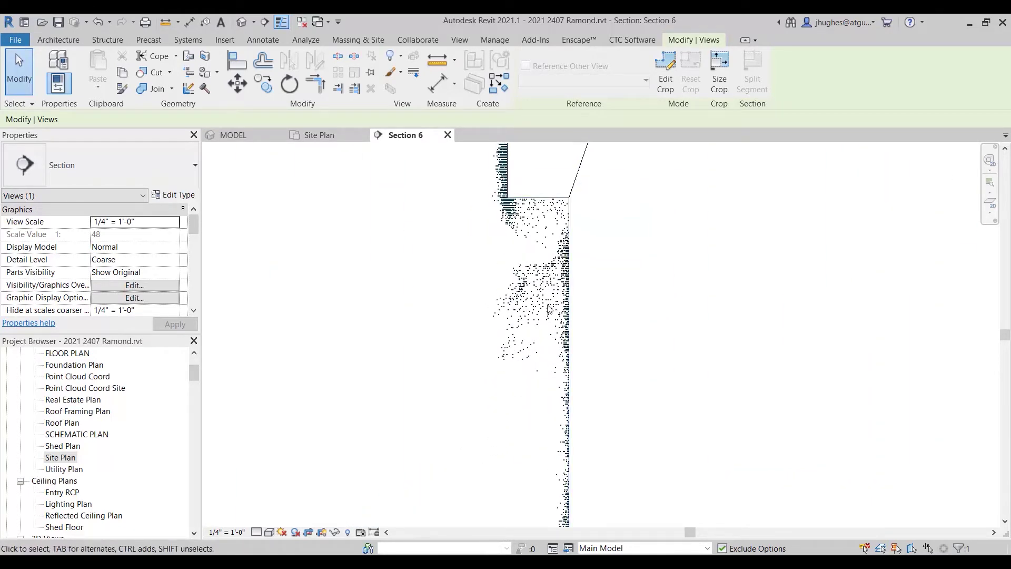
{"action": "scroll", "coordinate": [528, 357], "scroll_direction": "down", "scroll_amount": 4}
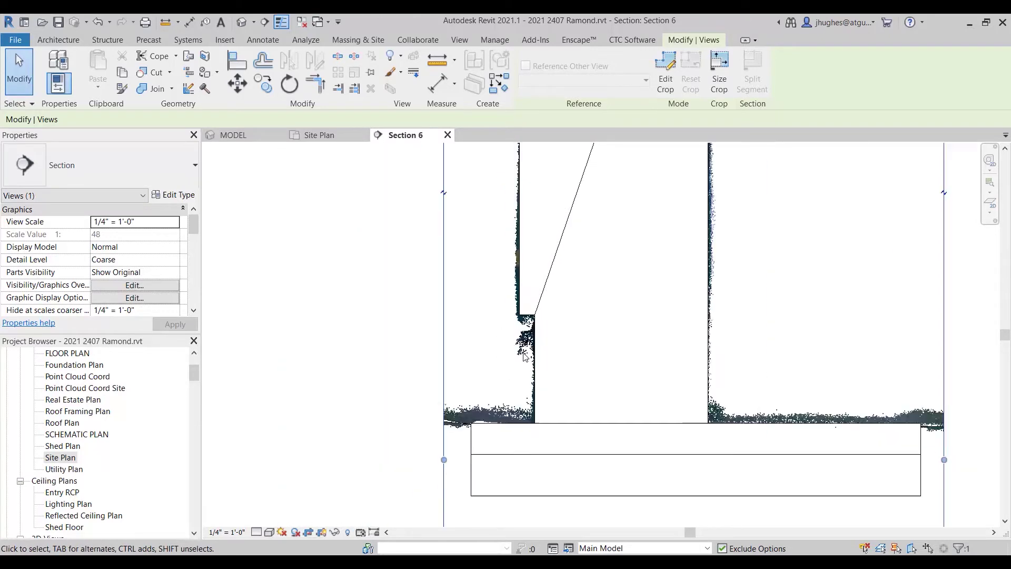
{"action": "scroll", "coordinate": [531, 351], "scroll_direction": "down", "scroll_amount": 2}
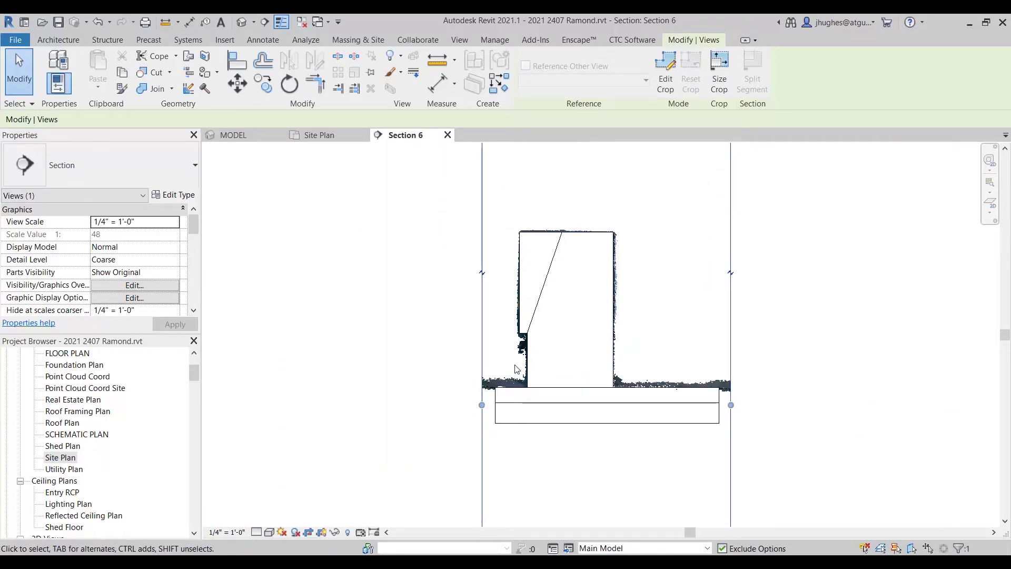
{"action": "left_click", "coordinate": [333, 140]}
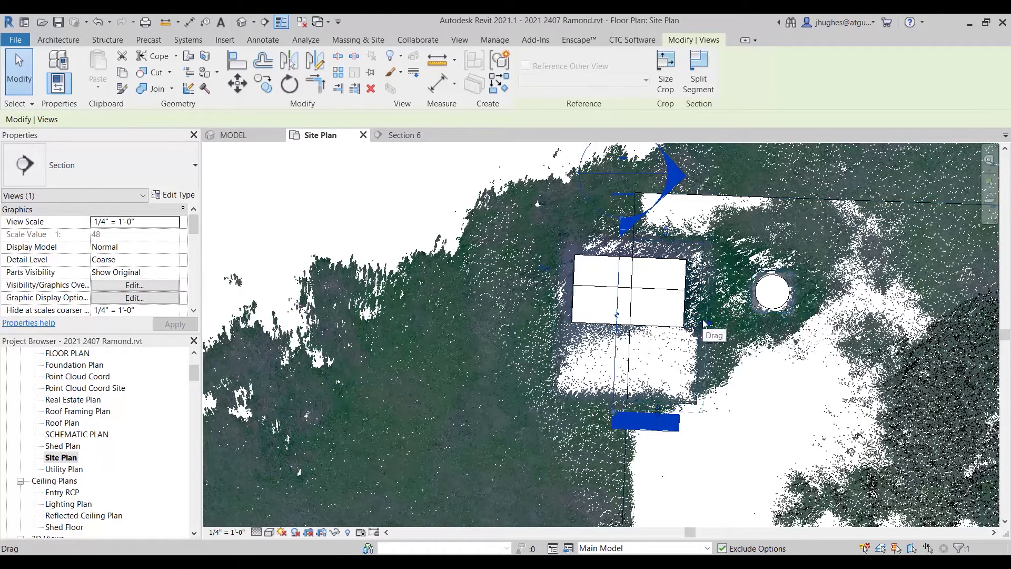
{"action": "left_click_drag", "start_coordinate": [704, 327], "coordinate": [620, 313]}
{"action": "scroll", "coordinate": [622, 268], "scroll_direction": "up", "scroll_amount": 3}
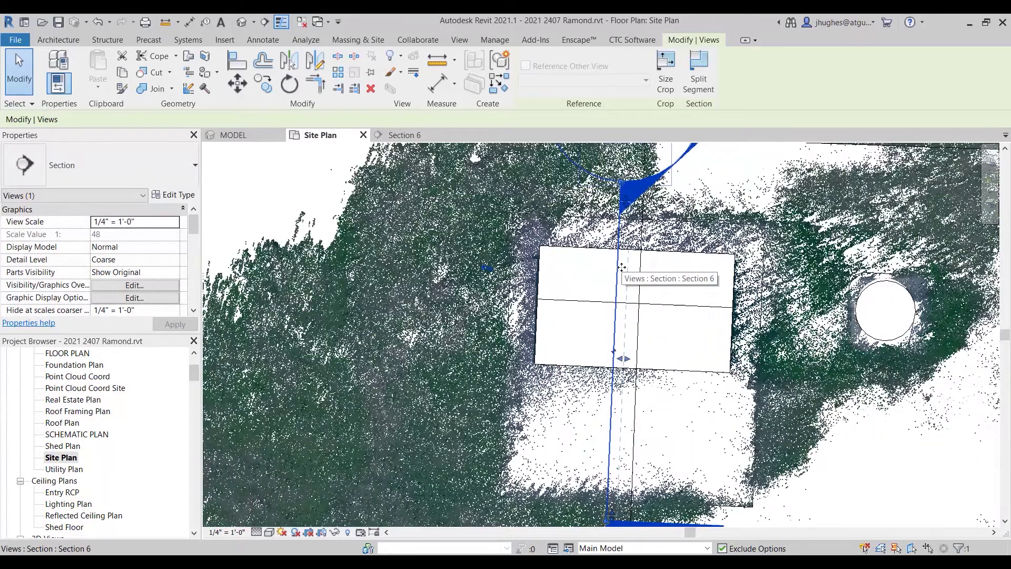
Return to Section 6 and zoom in on the transformer's base.
{"action": "left_click", "coordinate": [423, 136]}
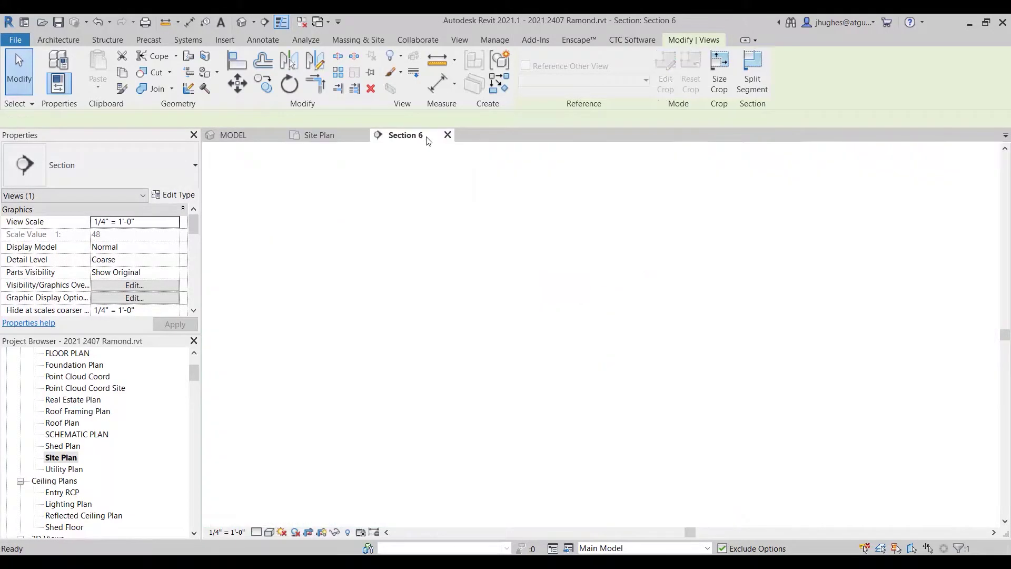
{"action": "left_click", "coordinate": [441, 327]}
{"action": "scroll", "coordinate": [520, 382], "scroll_direction": "up", "scroll_amount": 5}
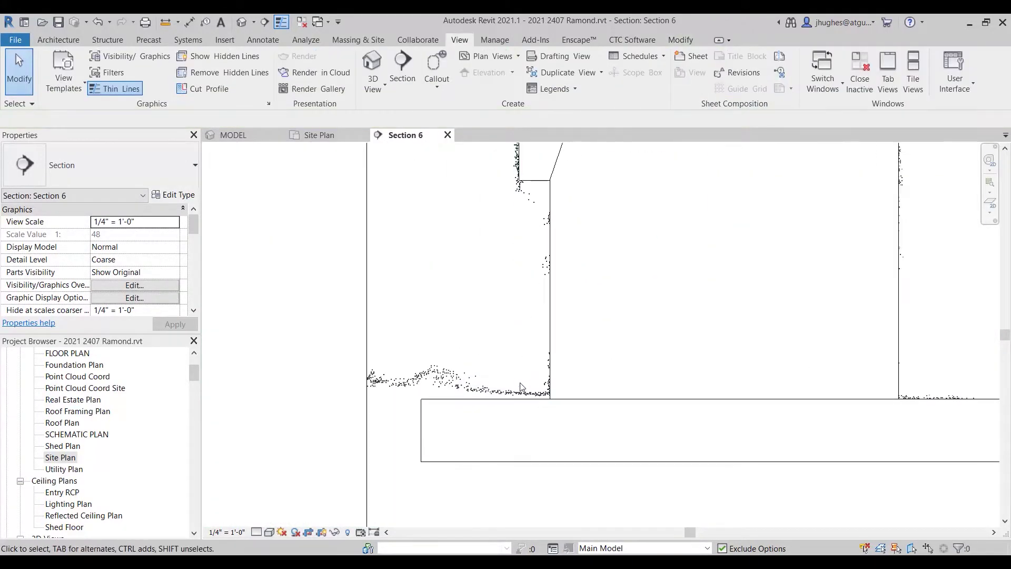
{"action": "left_click", "coordinate": [559, 345]}
{"action": "middle_click_drag", "start_coordinate": [591, 316], "coordinate": [513, 424]}
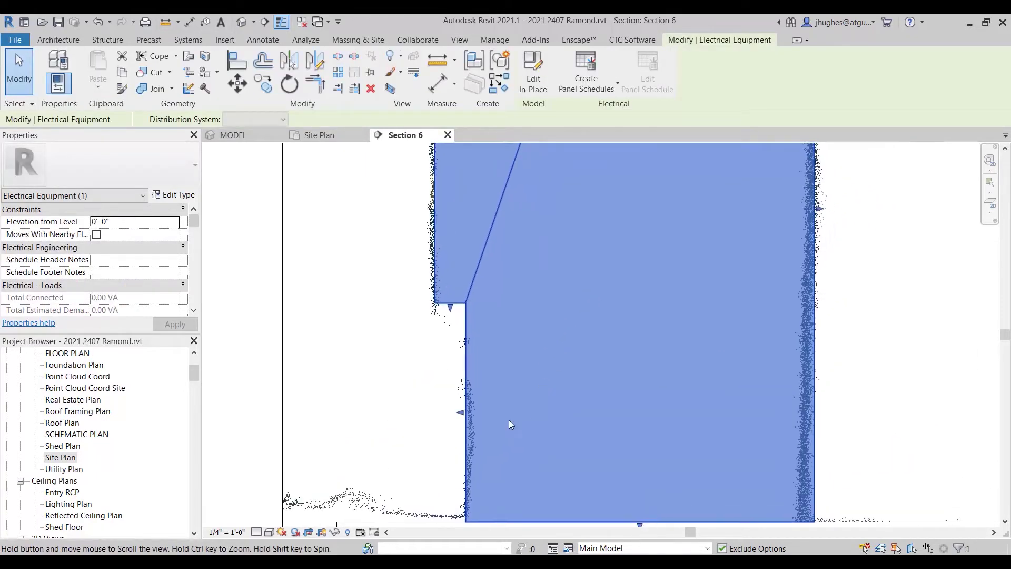
{"action": "scroll", "coordinate": [678, 425], "scroll_direction": "down", "scroll_amount": 4}
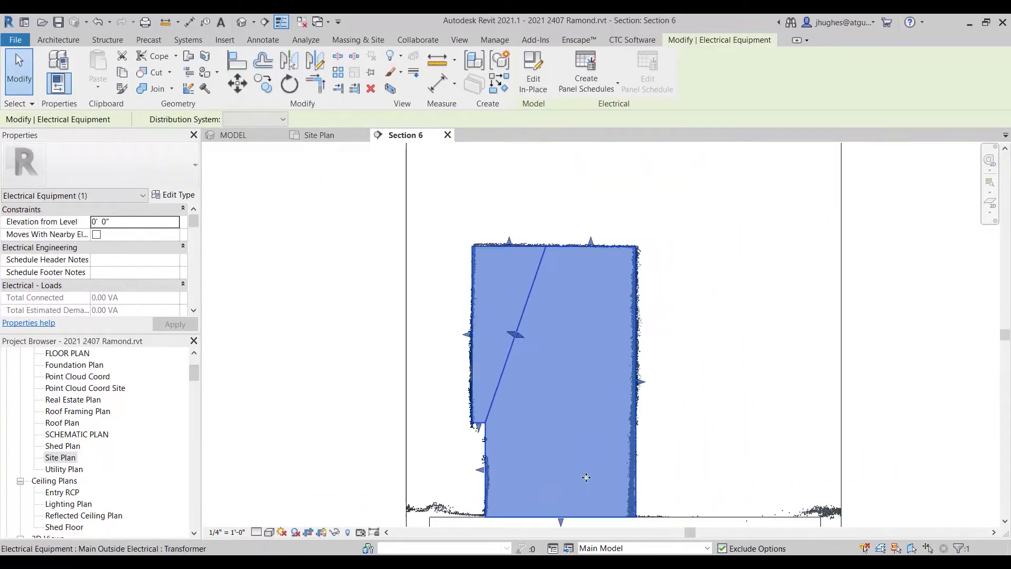
{"action": "scroll", "coordinate": [633, 283], "scroll_direction": "up", "scroll_amount": 4}
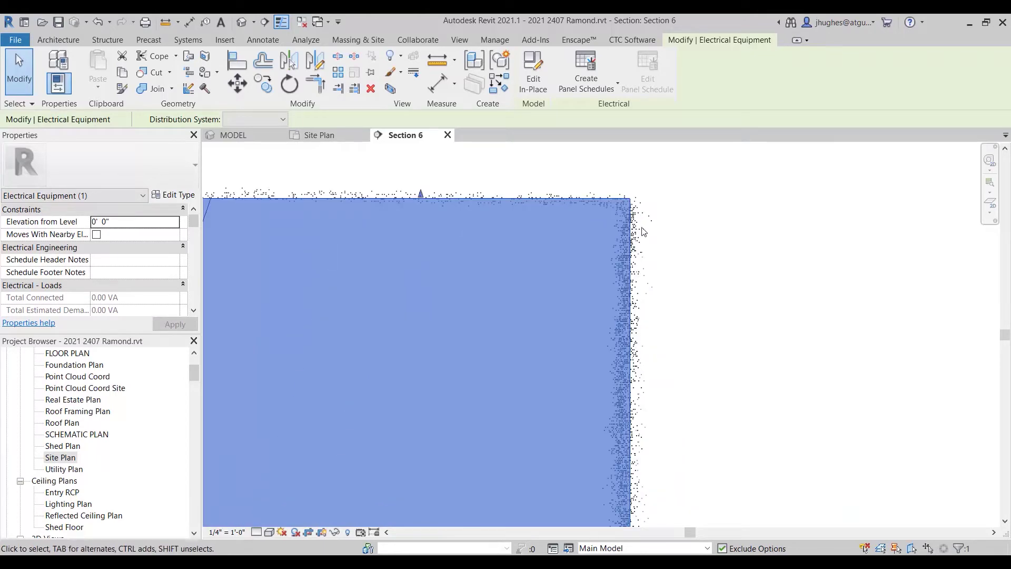
{"action": "scroll", "coordinate": [628, 204], "scroll_direction": "down", "scroll_amount": 3}
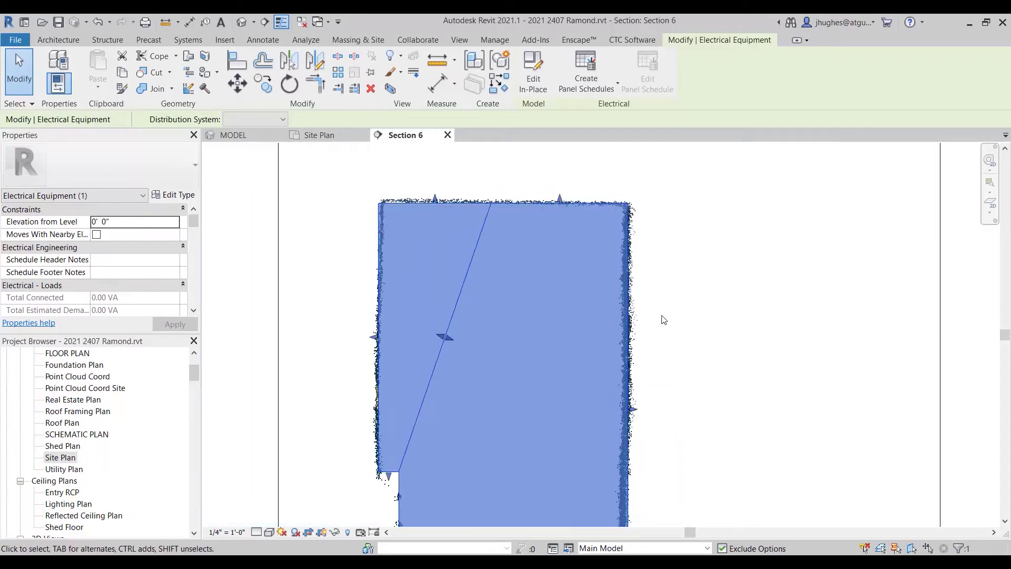
{"action": "middle_click_drag", "start_coordinate": [635, 524], "coordinate": [661, 425]}
{"action": "scroll", "coordinate": [661, 425], "scroll_direction": "up", "scroll_amount": 3}
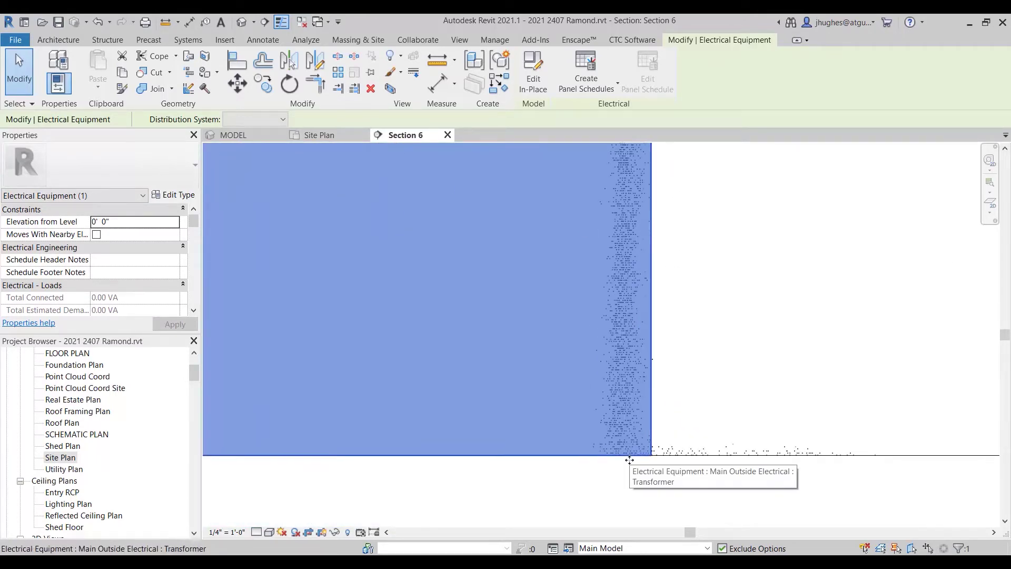
Measure the 0'-0 37/64" offset from the line to the transformer's bottom corner with ME.
{"action": "key", "text": "Escape"}
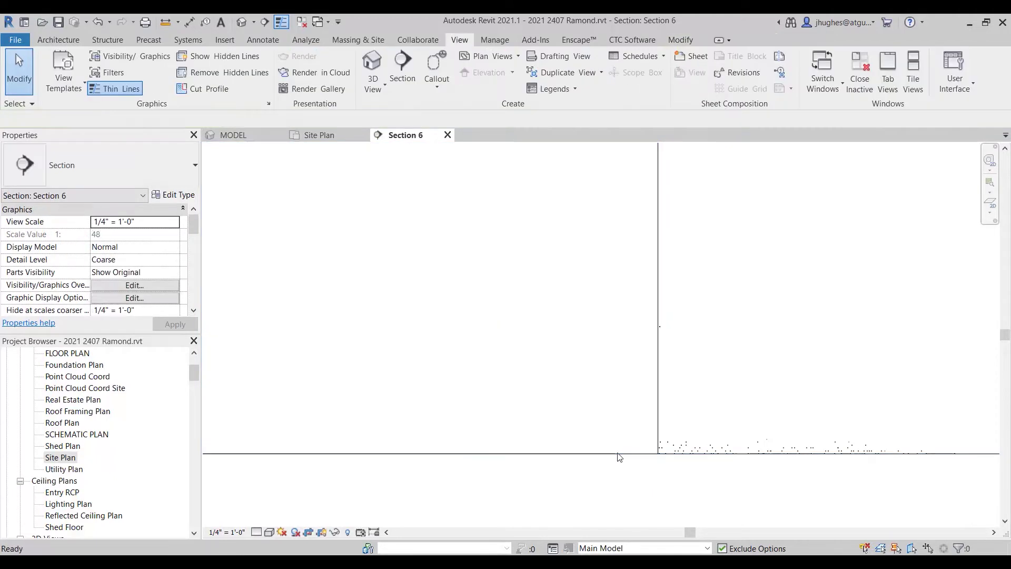
{"action": "key", "text": "m"}
{"action": "key", "text": "e"}
{"action": "left_click", "coordinate": [616, 453]}
{"action": "left_click", "coordinate": [659, 453]}
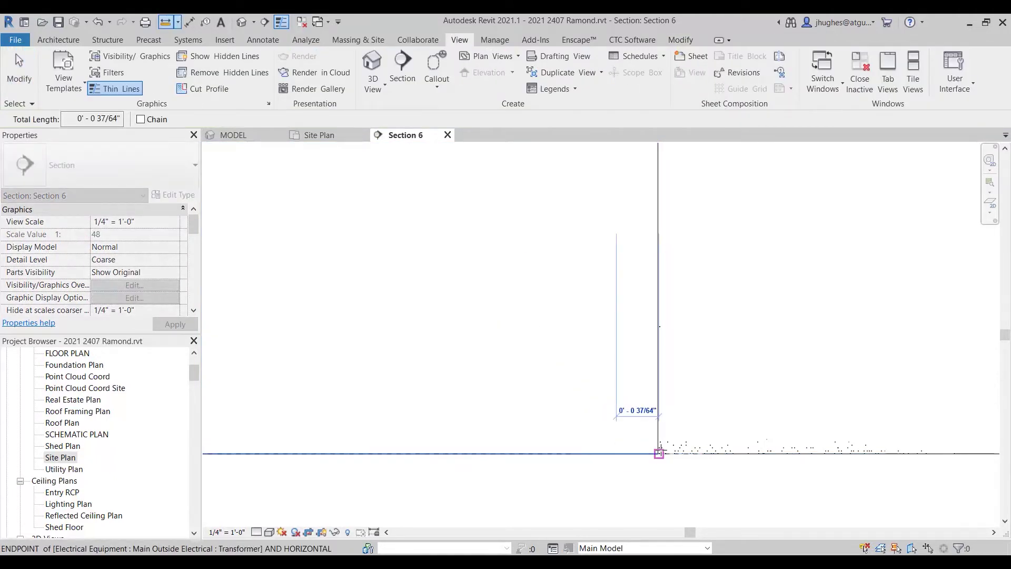
{"action": "key", "text": "Escape"}
{"action": "key", "text": "Escape"}
{"action": "scroll", "coordinate": [653, 453], "scroll_direction": "down", "scroll_amount": 3}
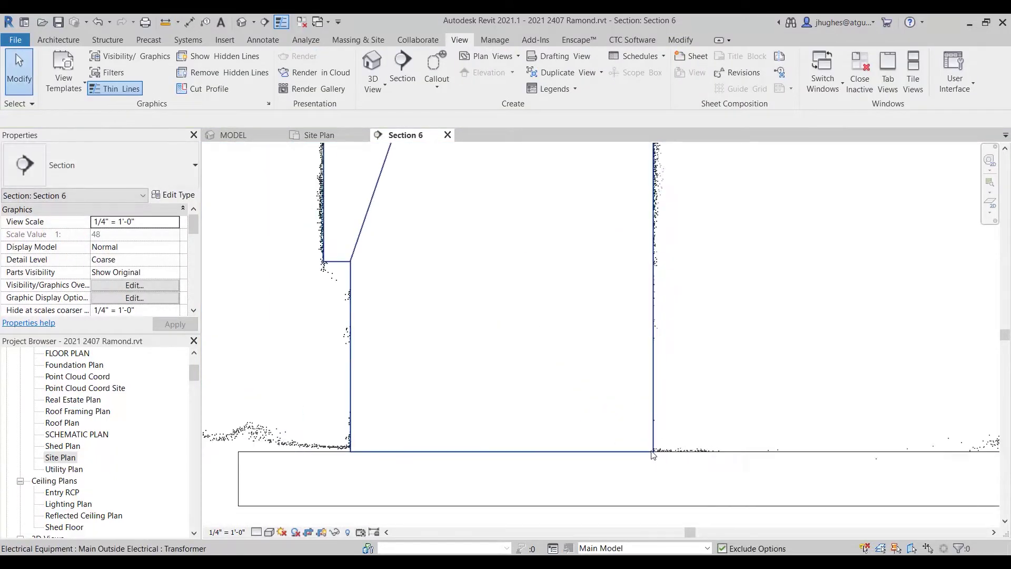
{"action": "scroll", "coordinate": [653, 454], "scroll_direction": "down", "scroll_amount": 3}
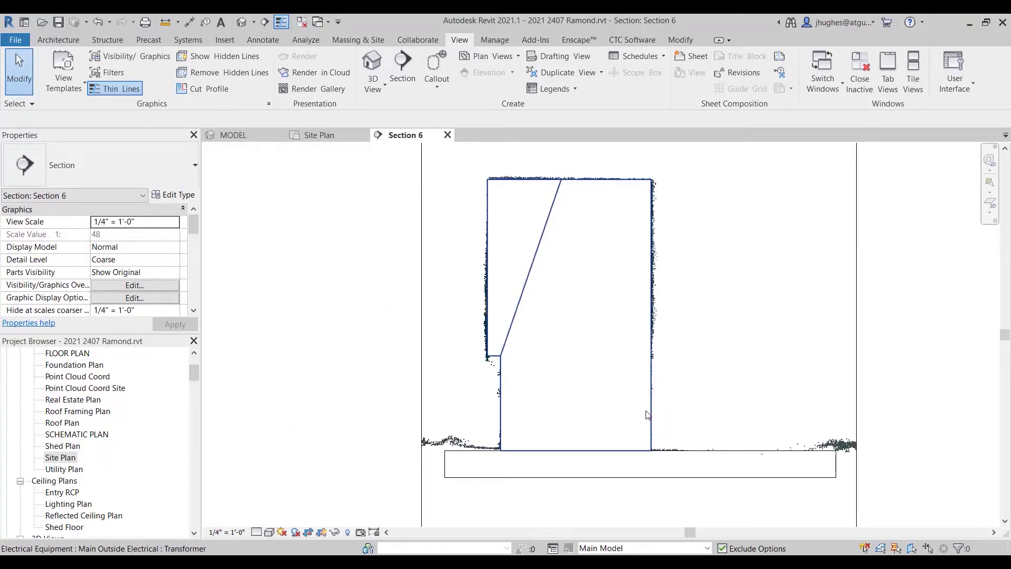
Inspect the transformer in Section 6, deselect it, and go back to Site Plan.
{"action": "left_click", "coordinate": [487, 199]}
{"action": "scroll", "coordinate": [483, 194], "scroll_direction": "up", "scroll_amount": 5}
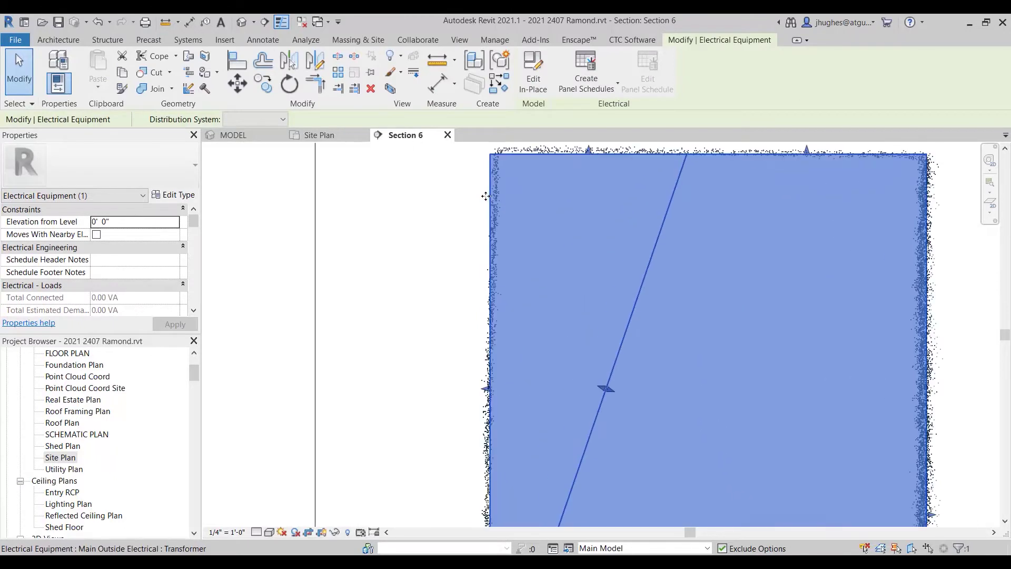
{"action": "scroll", "coordinate": [492, 207], "scroll_direction": "down", "scroll_amount": 4}
{"action": "scroll", "coordinate": [500, 365], "scroll_direction": "up", "scroll_amount": 2}
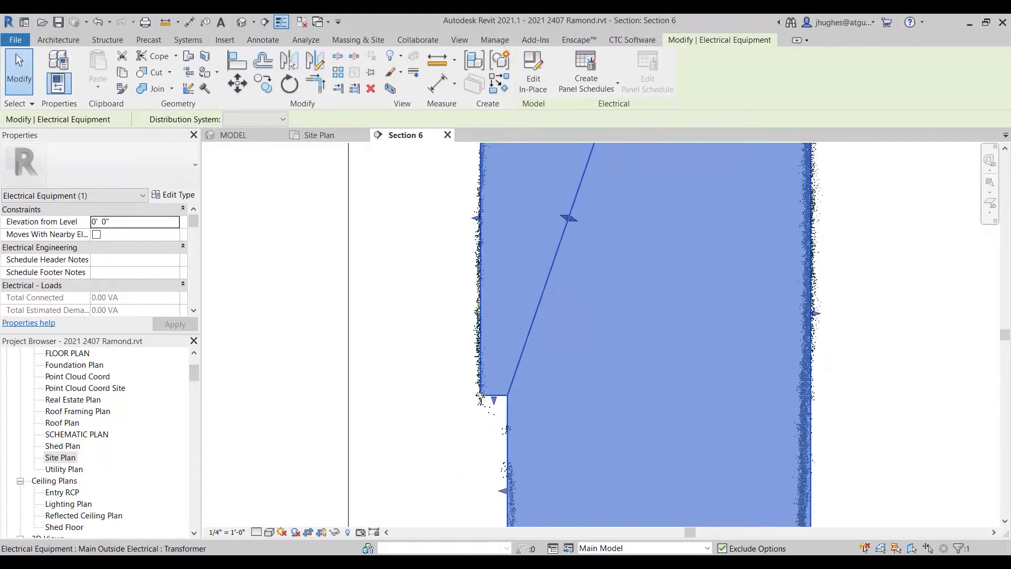
{"action": "scroll", "coordinate": [519, 332], "scroll_direction": "down", "scroll_amount": 4}
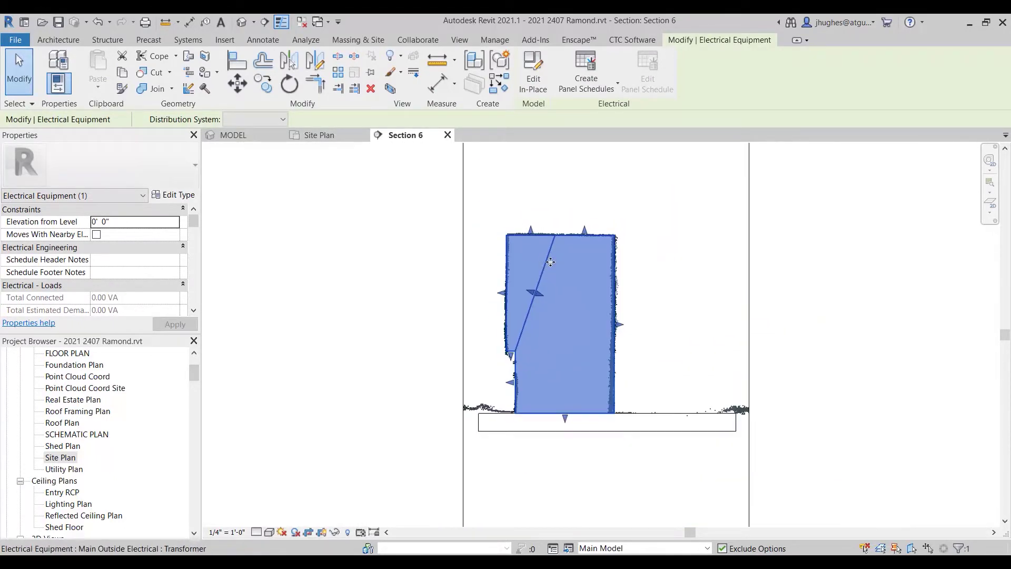
{"action": "key", "text": "Escape"}
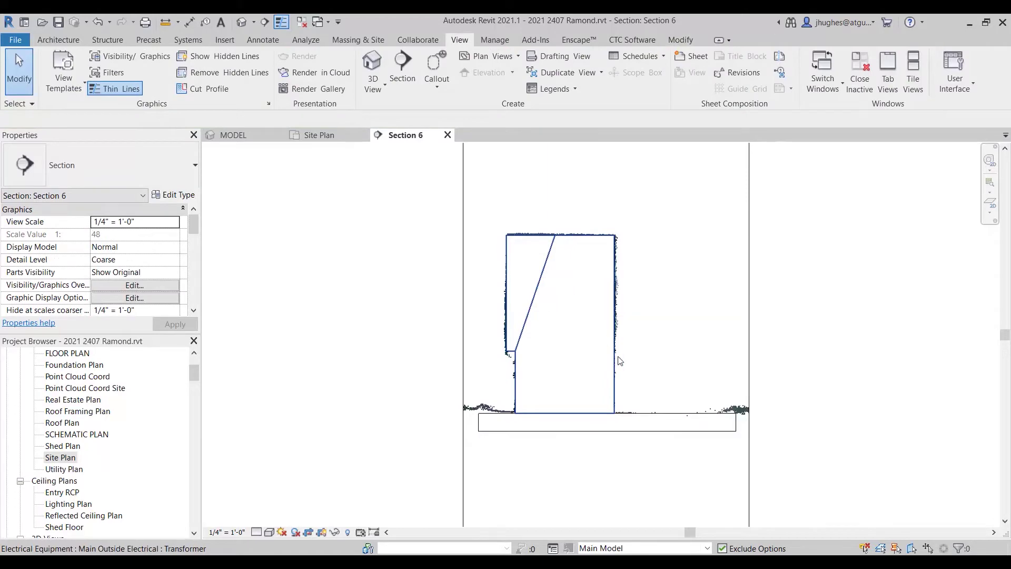
{"action": "left_click", "coordinate": [330, 140]}
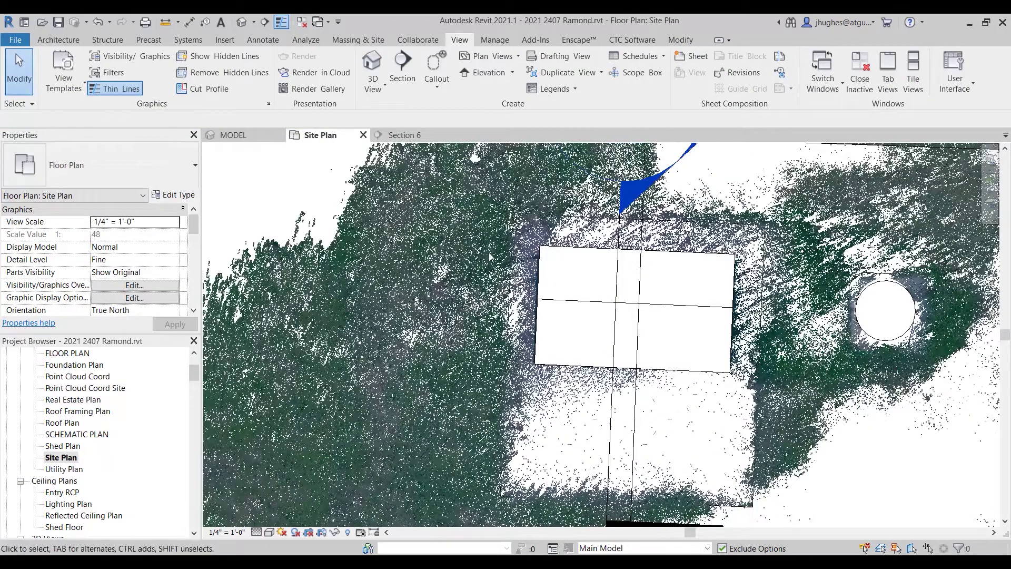
Hide point clouds in the MODEL 3D view so only the transformer, pad and bollard show.
{"action": "left_click", "coordinate": [579, 328]}
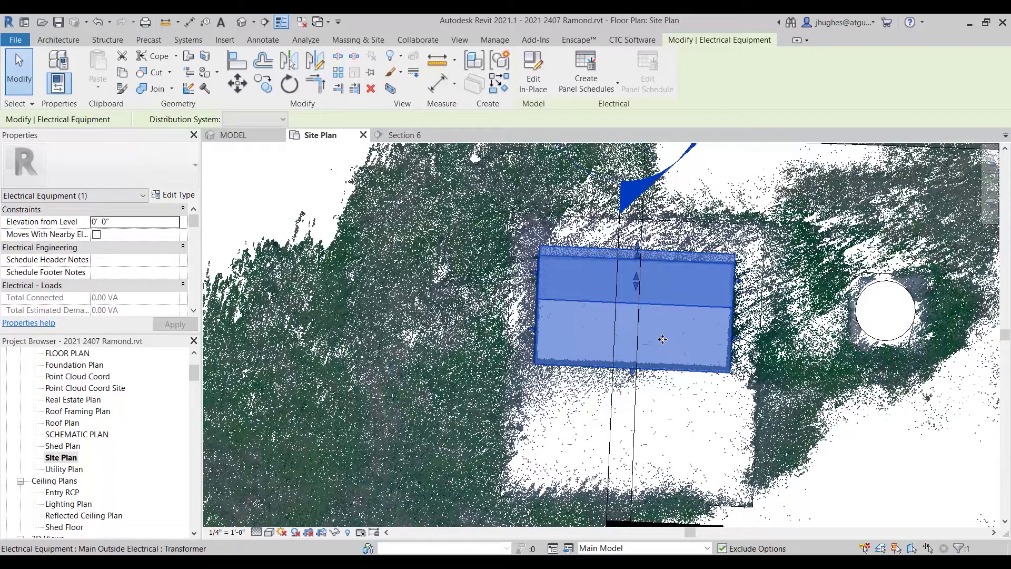
{"action": "key", "text": "ctrl+Tab"}
{"action": "key", "text": "v"}
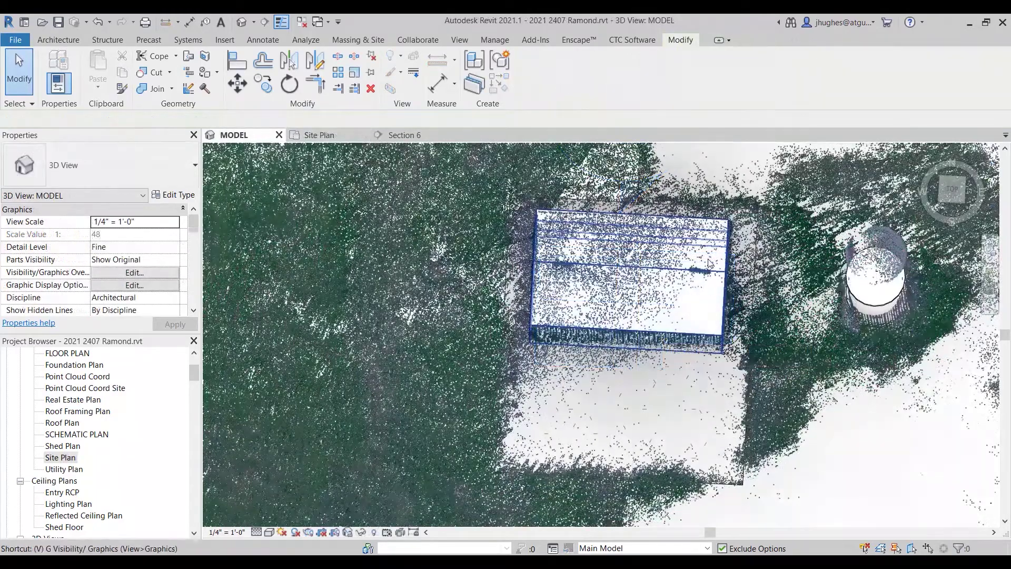
{"action": "key", "text": "g"}
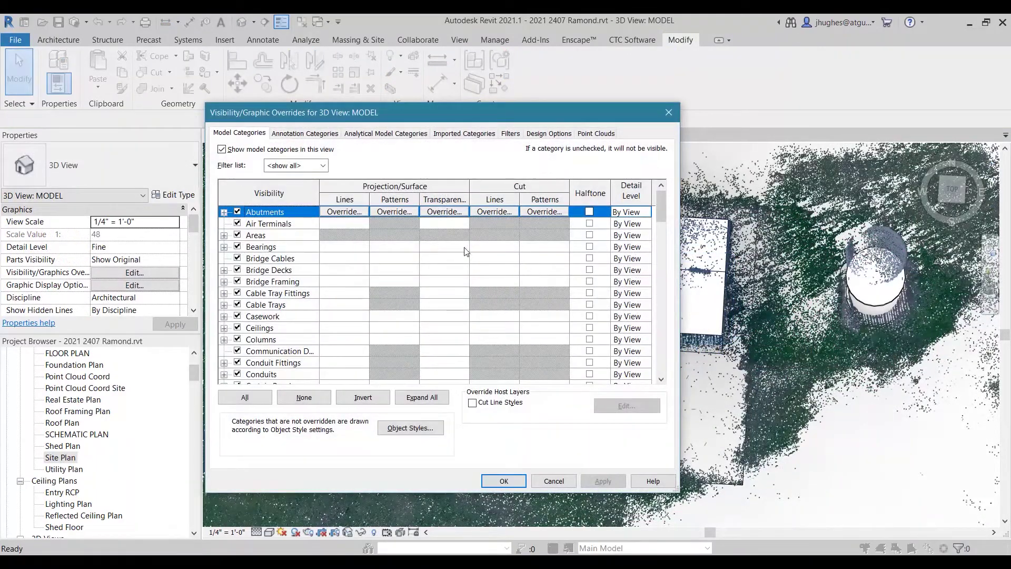
{"action": "left_click", "coordinate": [586, 135]}
{"action": "left_click", "coordinate": [222, 149]}
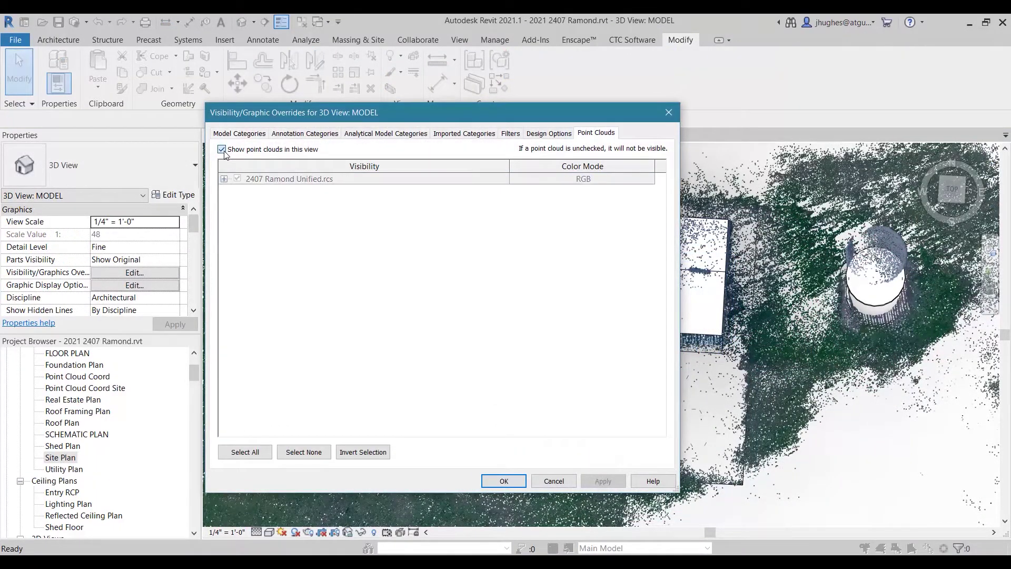
{"action": "left_click", "coordinate": [603, 480]}
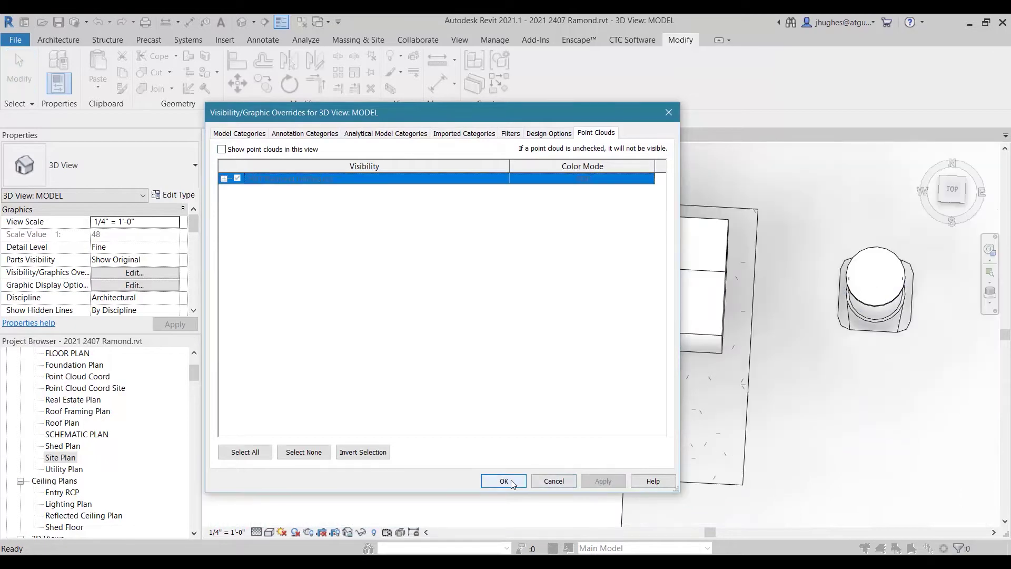
{"action": "left_click", "coordinate": [506, 481]}
{"action": "left_click", "coordinate": [560, 316]}
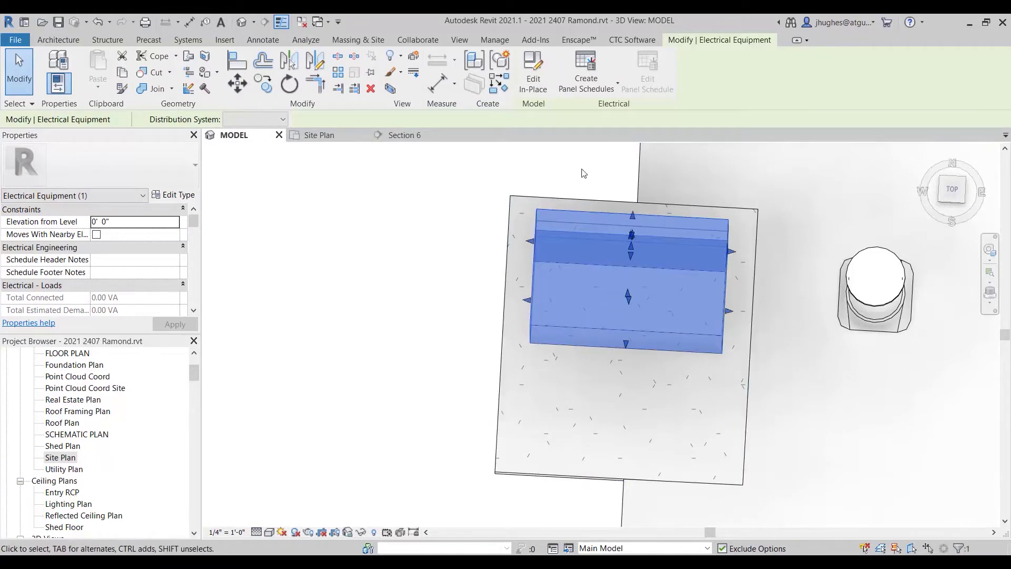
{"action": "left_click", "coordinate": [401, 211]}
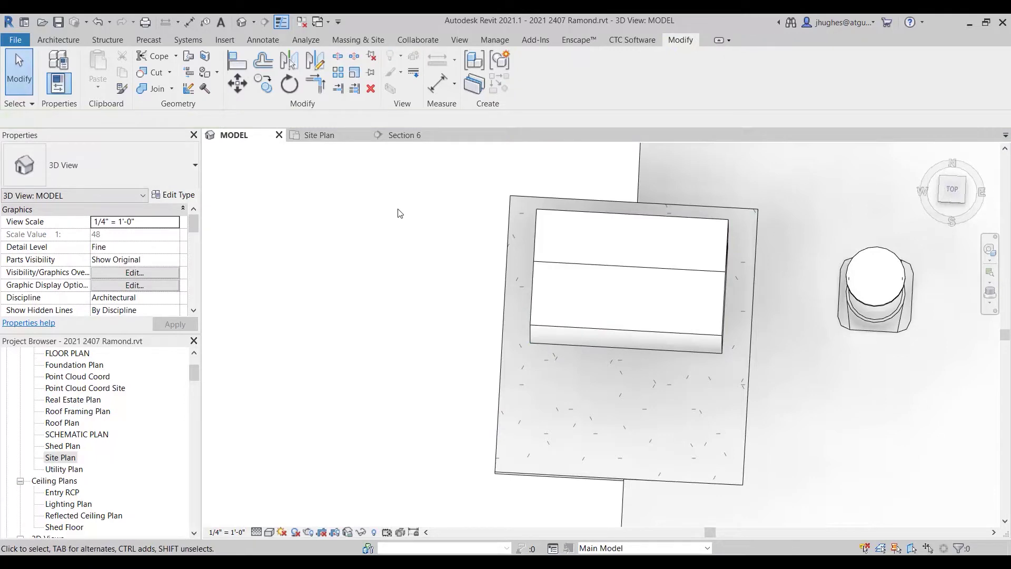
Open the transformer for in-place editing.
{"action": "middle_click_drag", "start_coordinate": [540, 357], "coordinate": [546, 321], "text": "shift"}
{"action": "left_click", "coordinate": [602, 304]}
{"action": "scroll", "coordinate": [581, 304], "scroll_direction": "down", "scroll_amount": 3}
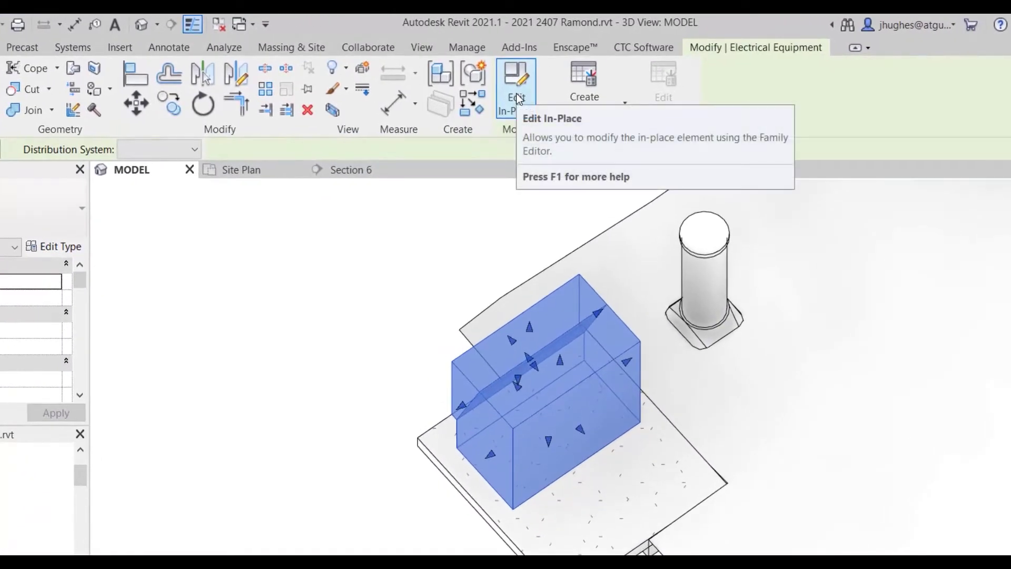
{"action": "left_click", "coordinate": [516, 93]}
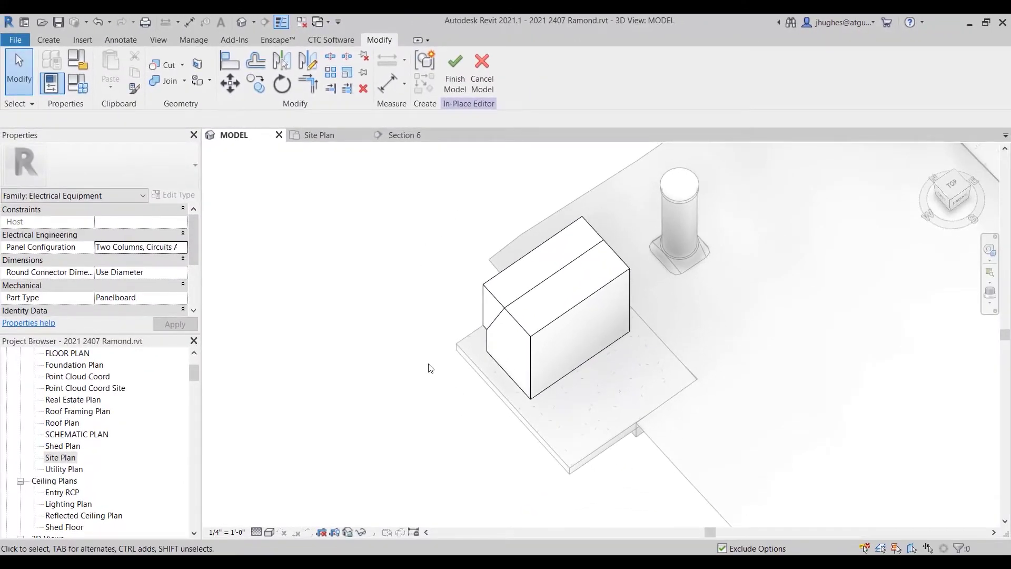
Inspect the extrusion's sketch without changes, then window-select all the transformer's extrusions.
{"action": "middle_click_drag", "start_coordinate": [430, 367], "coordinate": [562, 308], "text": "shift"}
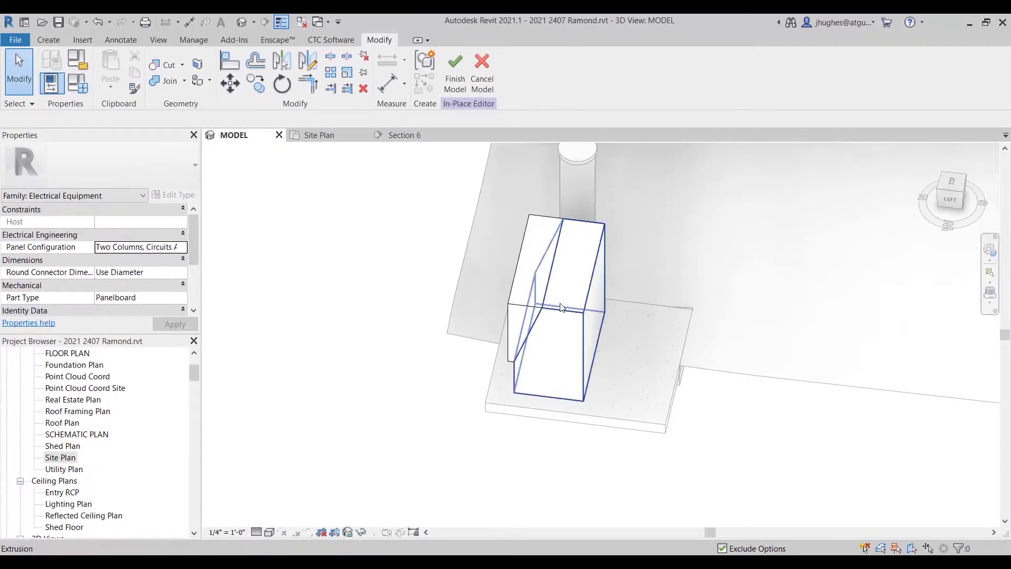
{"action": "left_click", "coordinate": [530, 305]}
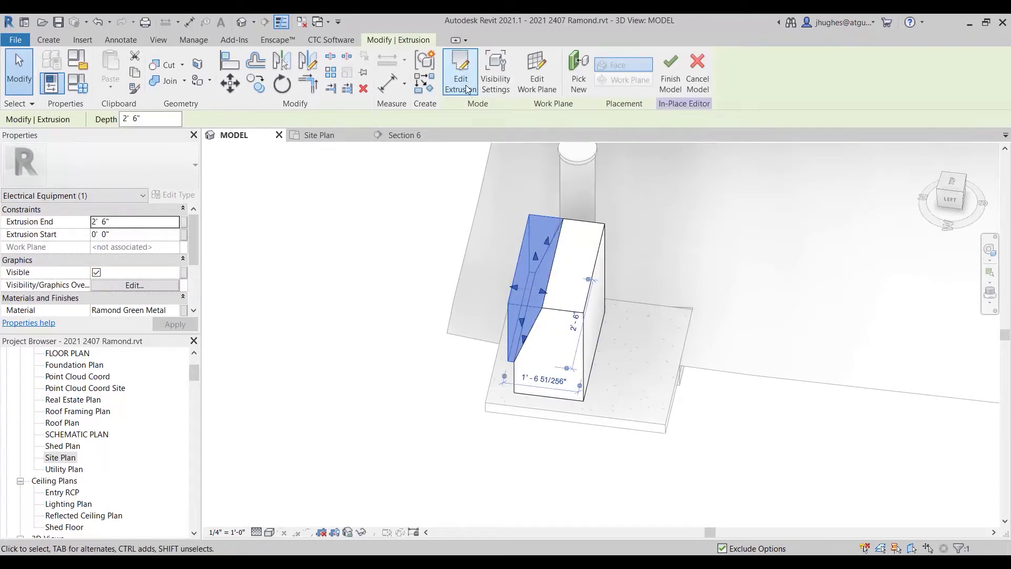
{"action": "left_click", "coordinate": [461, 71]}
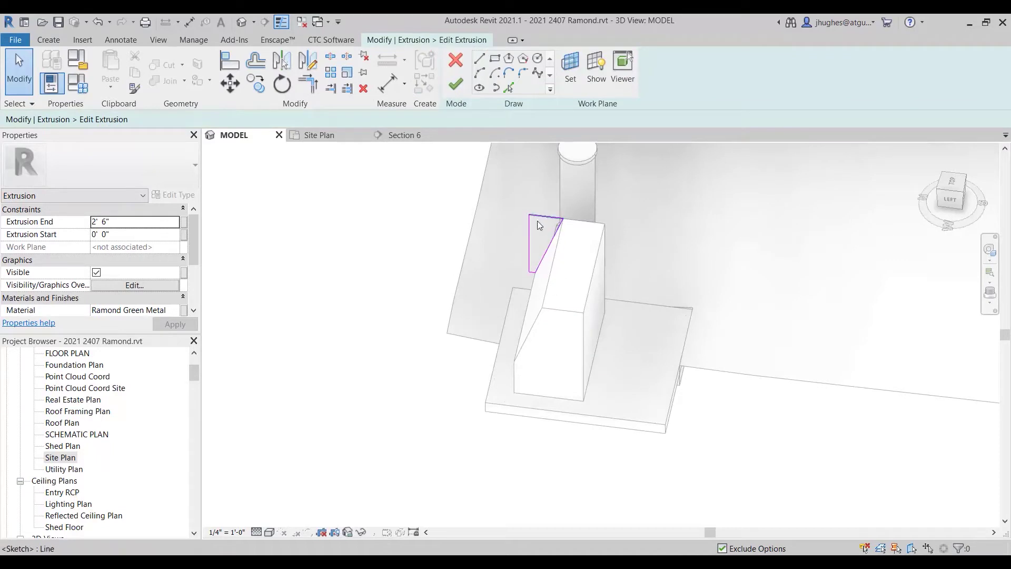
{"action": "left_click", "coordinate": [456, 62]}
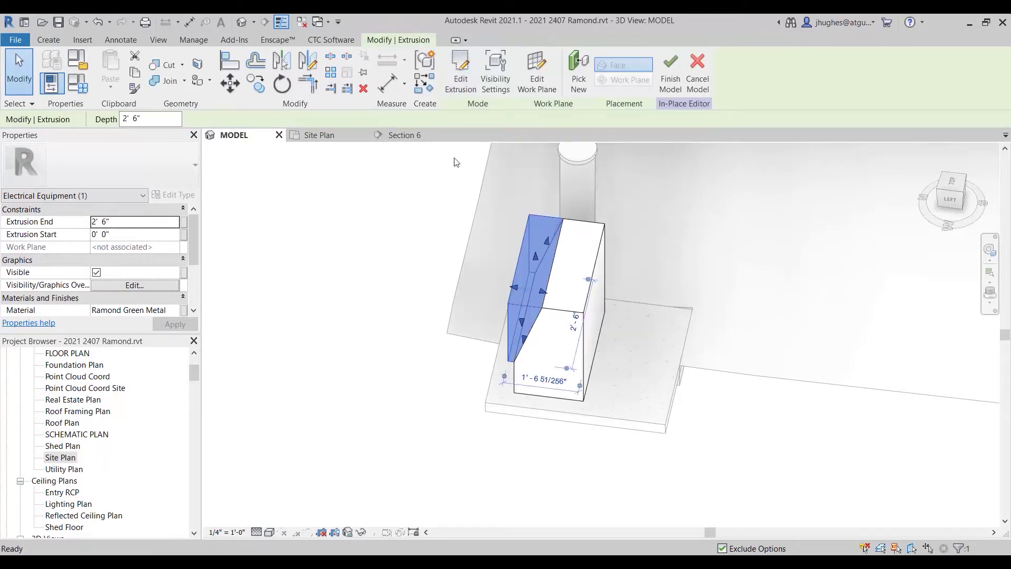
{"action": "left_click", "coordinate": [483, 450]}
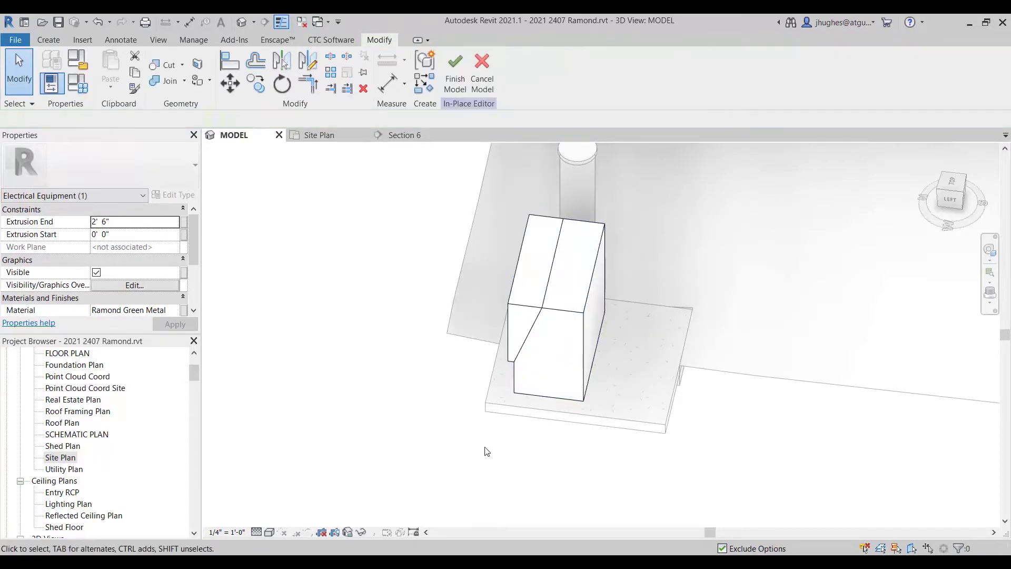
{"action": "left_click_drag", "start_coordinate": [433, 444], "coordinate": [684, 199]}
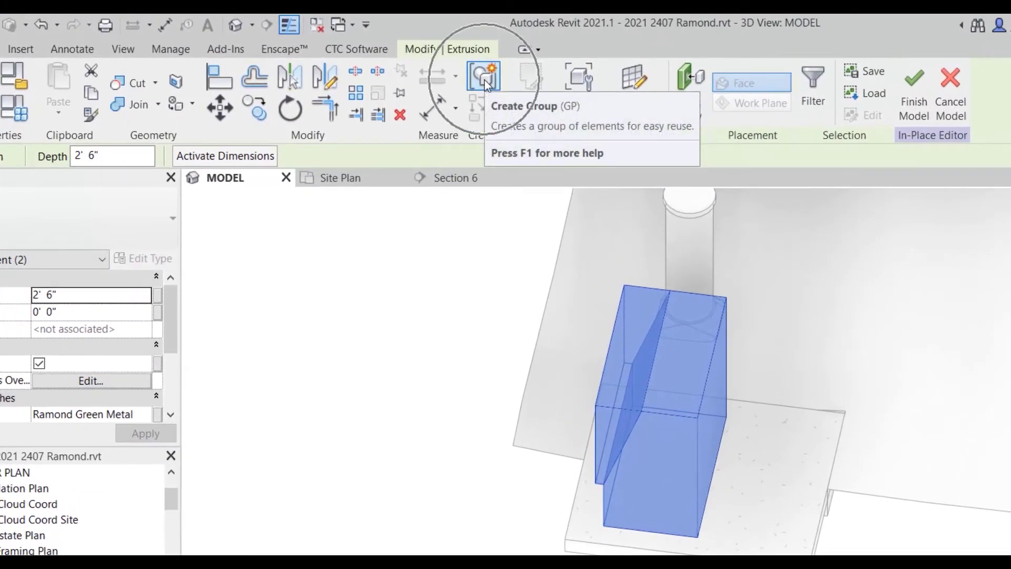
Group the selected extrusions into a model group named 'Residential Transformer'.
{"action": "left_click", "coordinate": [485, 80]}
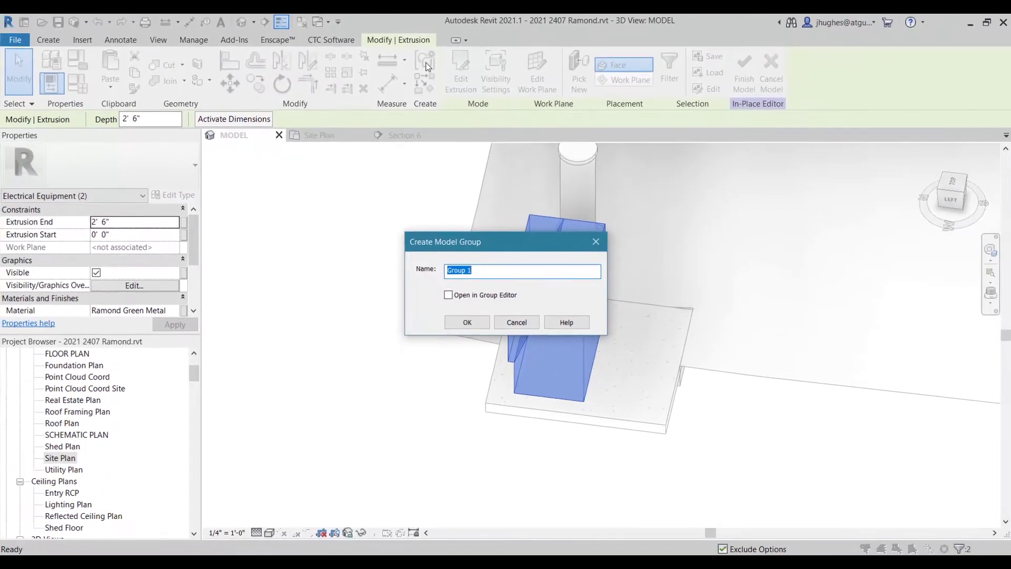
{"action": "type", "text": "Tran"}
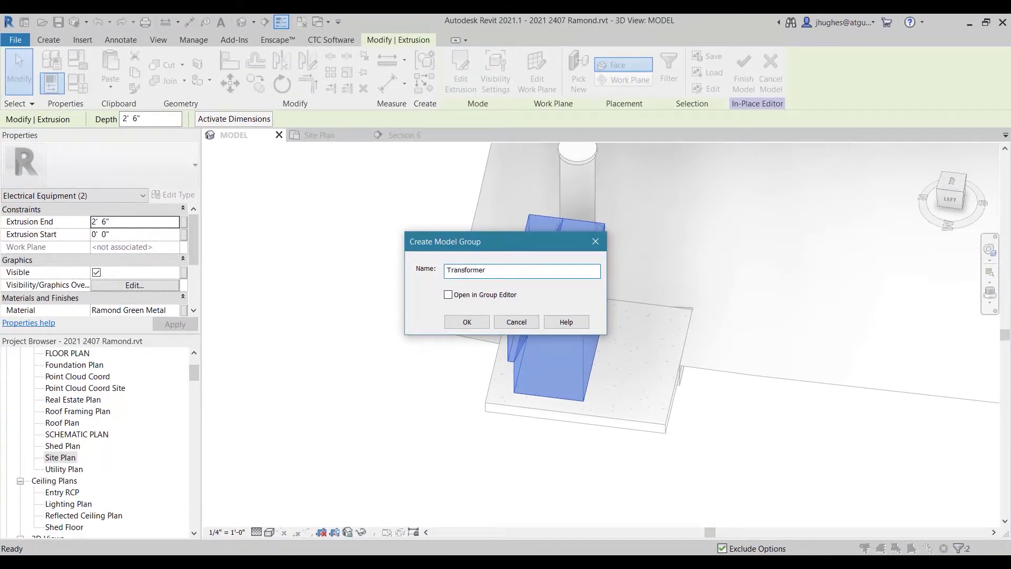
{"action": "type", "text": "sformer"}
{"action": "key", "text": "Left"}
{"action": "key", "text": "Left"}
{"action": "key", "text": "Left"}
{"action": "key", "text": "Left"}
{"action": "type", "text": "Residential"}
{"action": "left_click", "coordinate": [471, 320]}
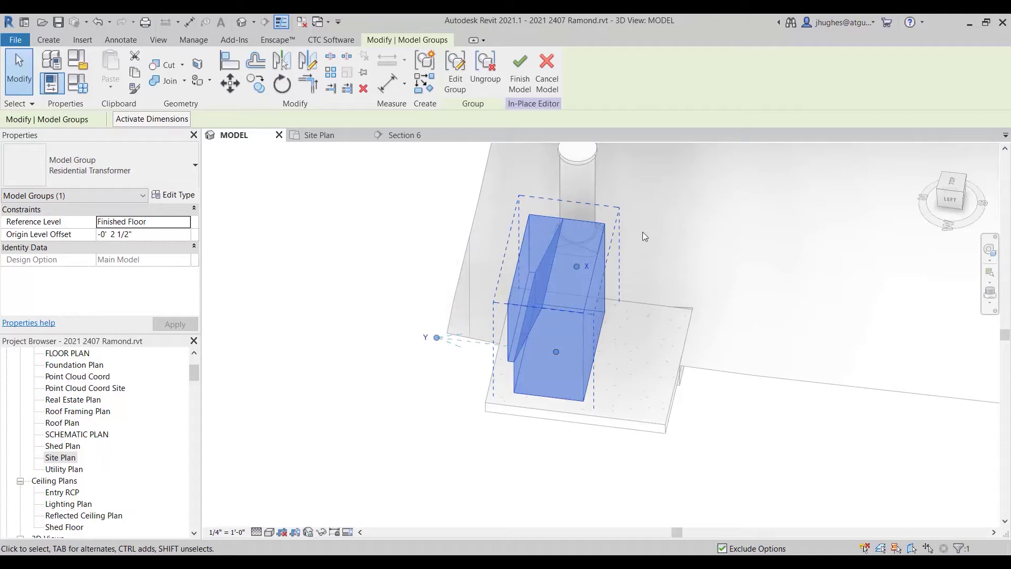
Start saving the Residential Transformer model group out as a library group file.
{"action": "middle_click_drag", "start_coordinate": [618, 399], "coordinate": [568, 396], "text": "shift"}
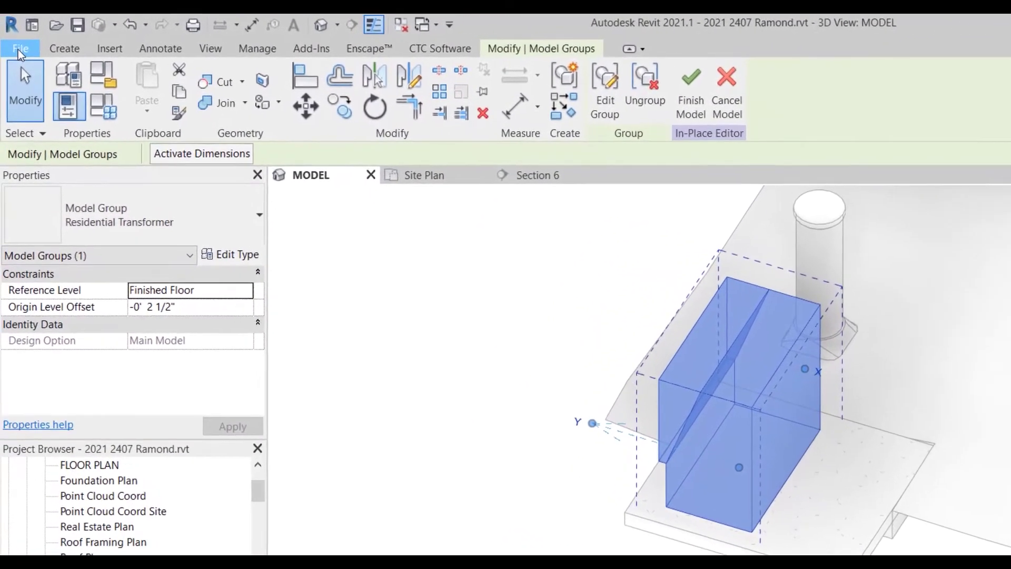
{"action": "left_click", "coordinate": [16, 44]}
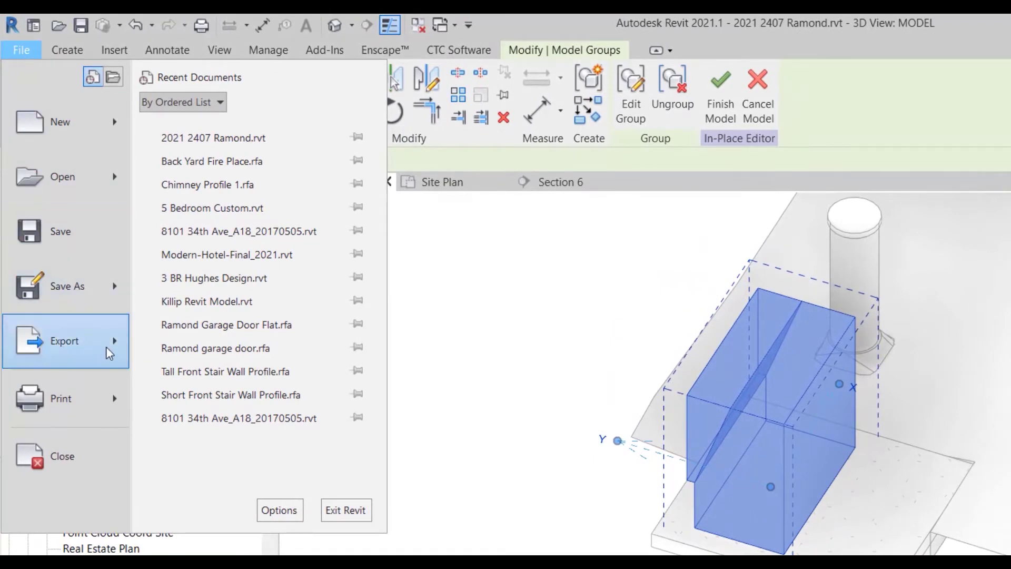
{"action": "mouse_move", "coordinate": [110, 288]}
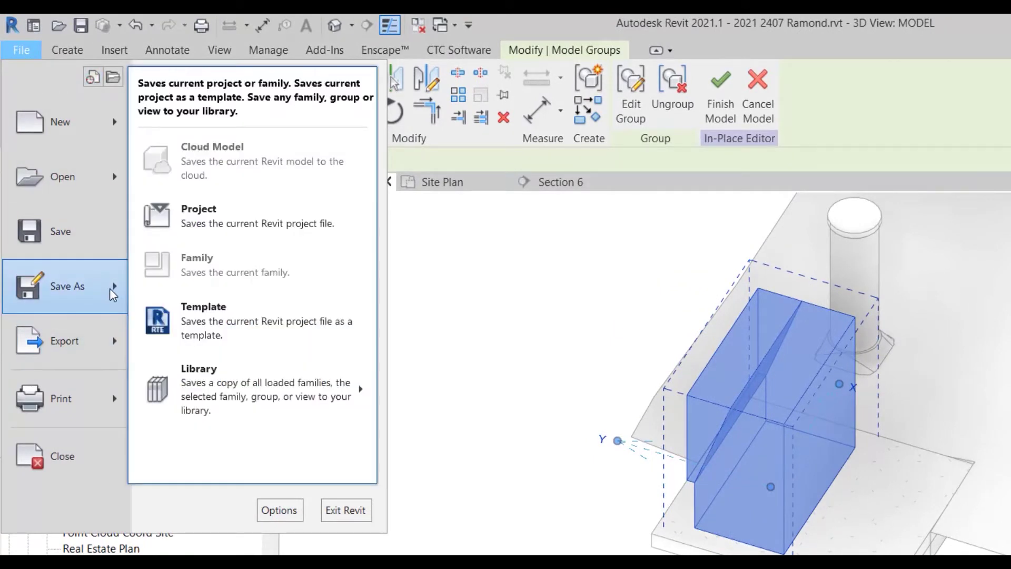
{"action": "mouse_move", "coordinate": [276, 387]}
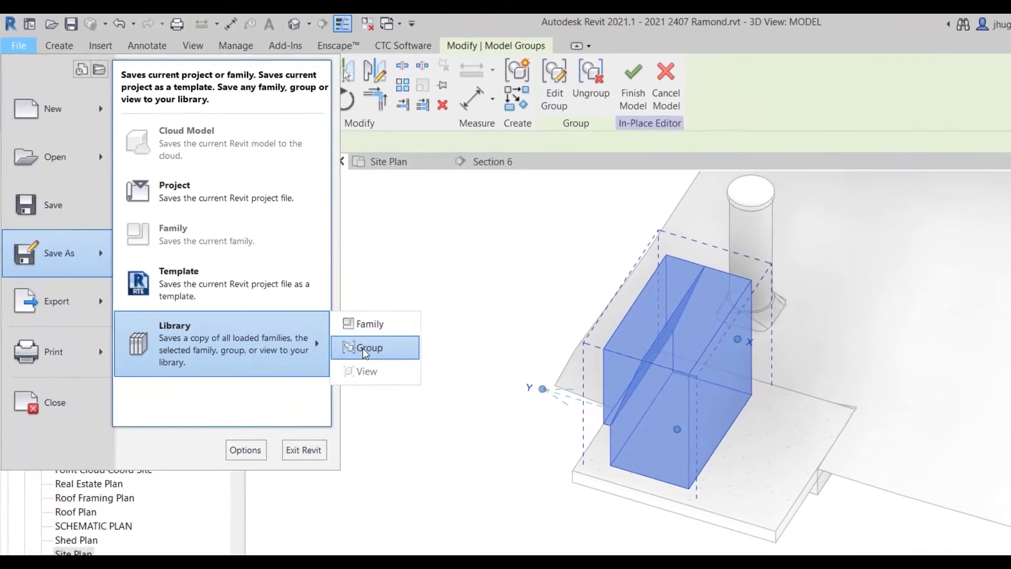
{"action": "left_click", "coordinate": [413, 396]}
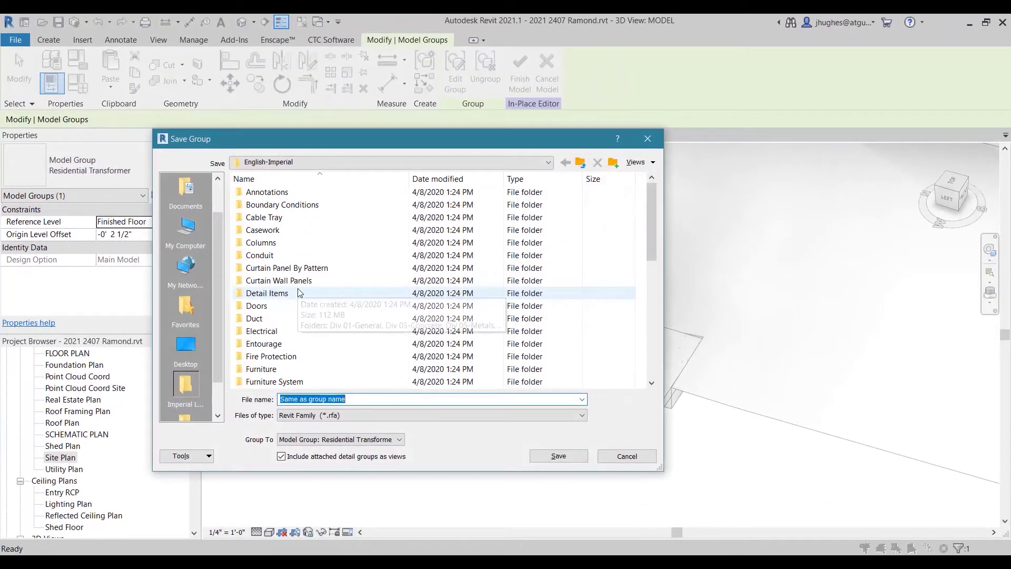
Save the Residential Transformer group as Residential Transformer.rfa on the Desktop and confirm it's there.
{"action": "left_click", "coordinate": [400, 438]}
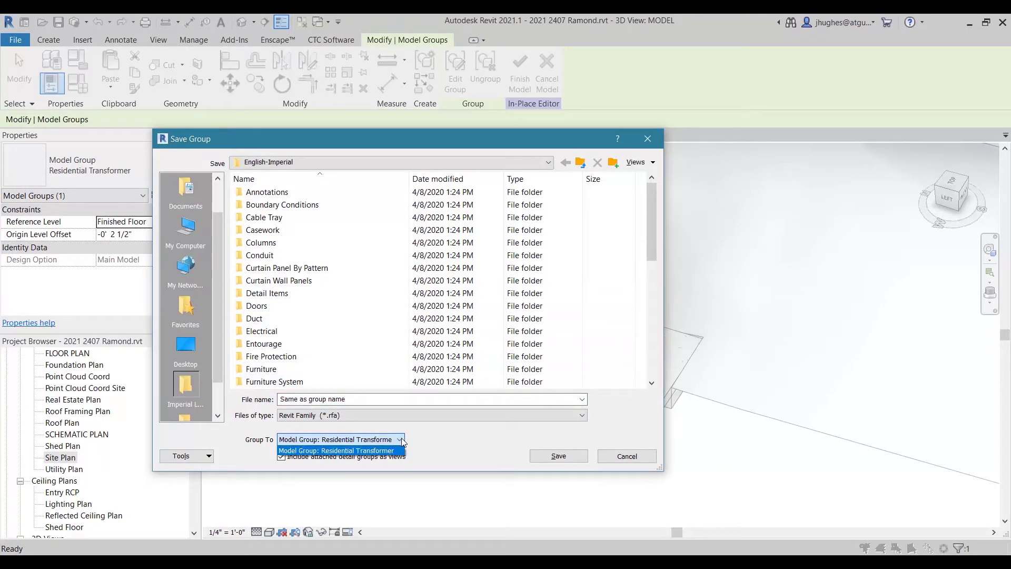
{"action": "left_click", "coordinate": [400, 440]}
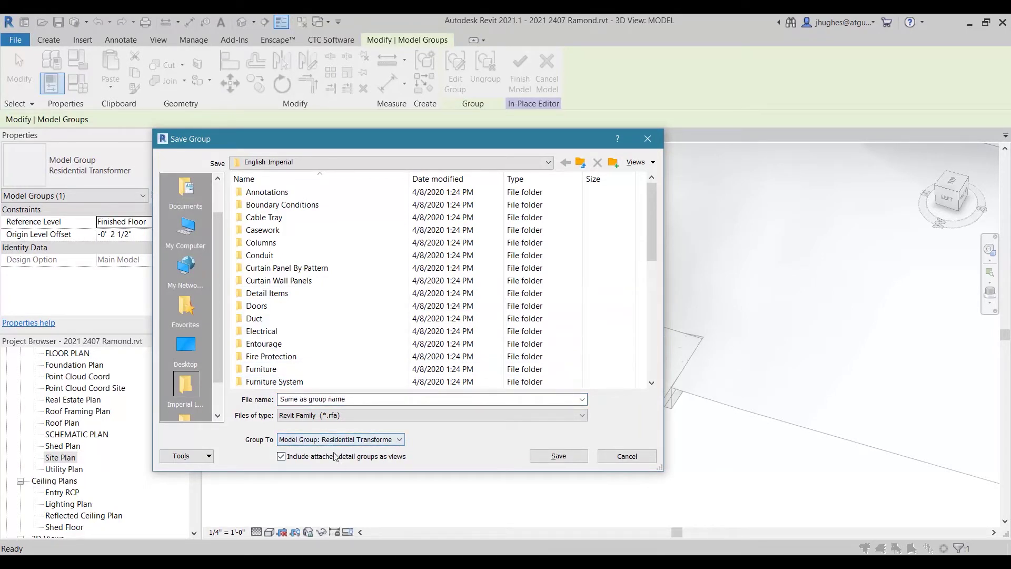
{"action": "left_click", "coordinate": [364, 441]}
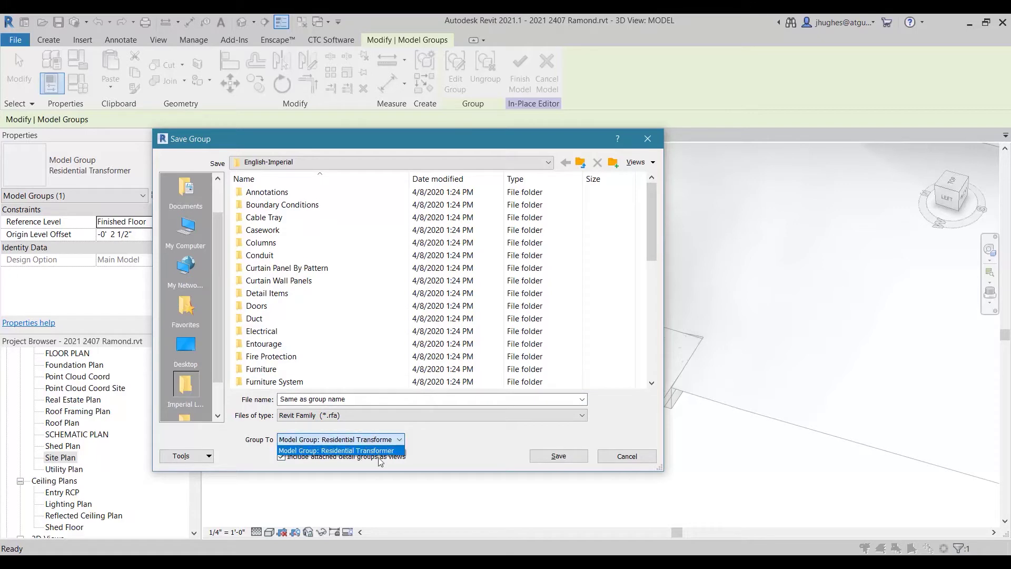
{"action": "left_click", "coordinate": [437, 448]}
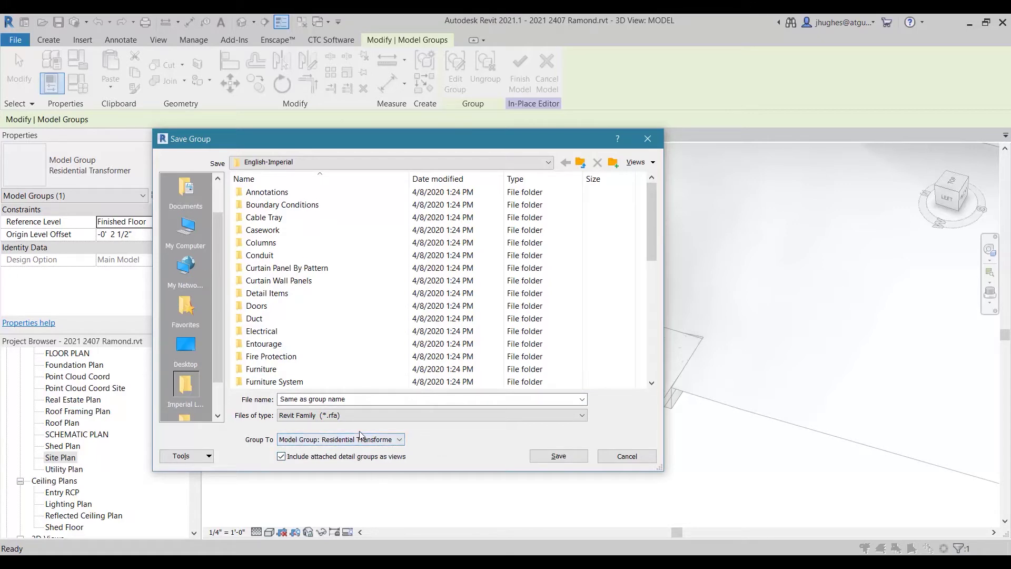
{"action": "left_click_drag", "start_coordinate": [280, 399], "coordinate": [350, 399]}
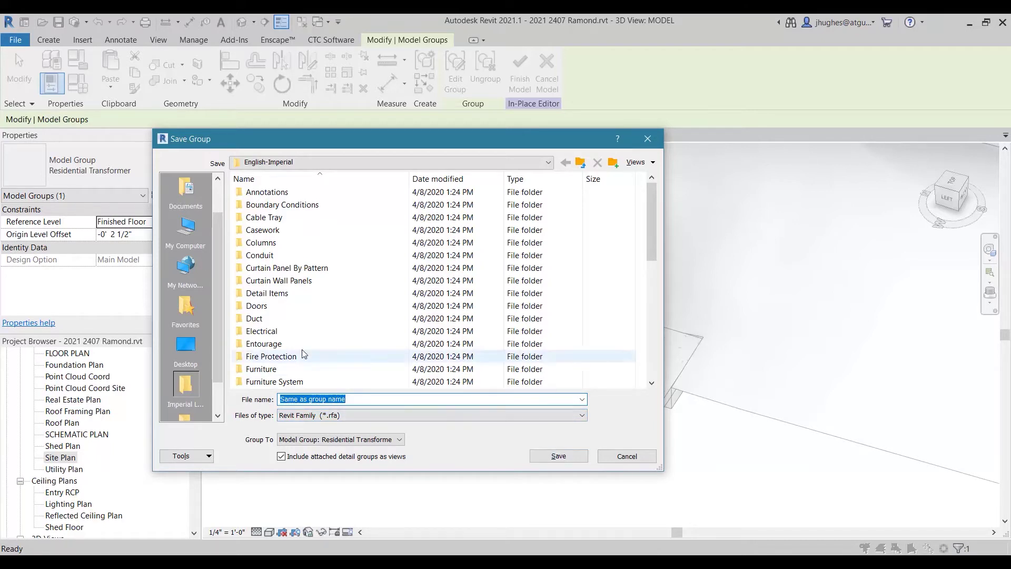
{"action": "left_click", "coordinate": [187, 346]}
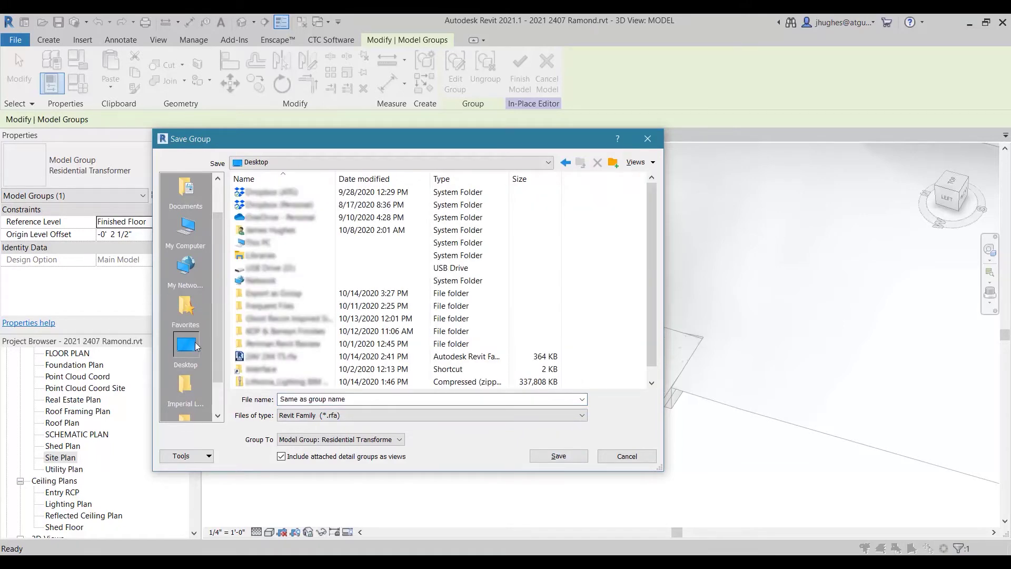
{"action": "left_click", "coordinate": [554, 457]}
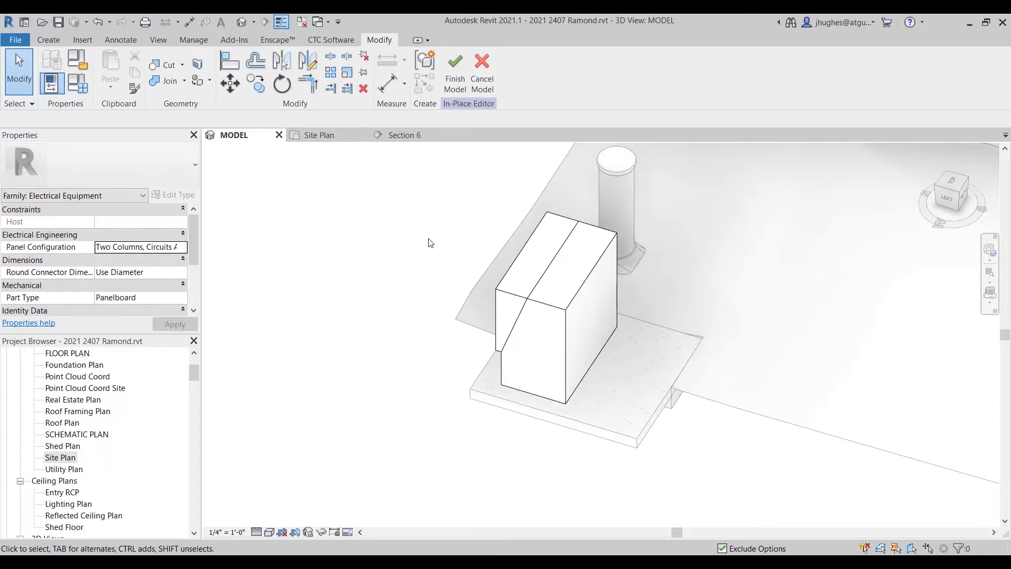
{"action": "left_click", "coordinate": [969, 23]}
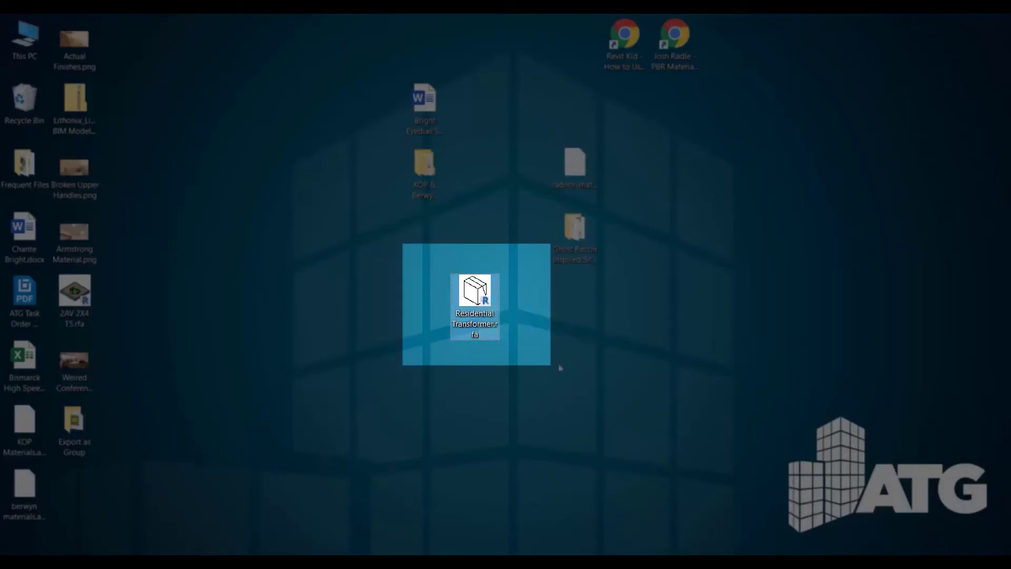
{"action": "key", "text": "alt+Tab"}
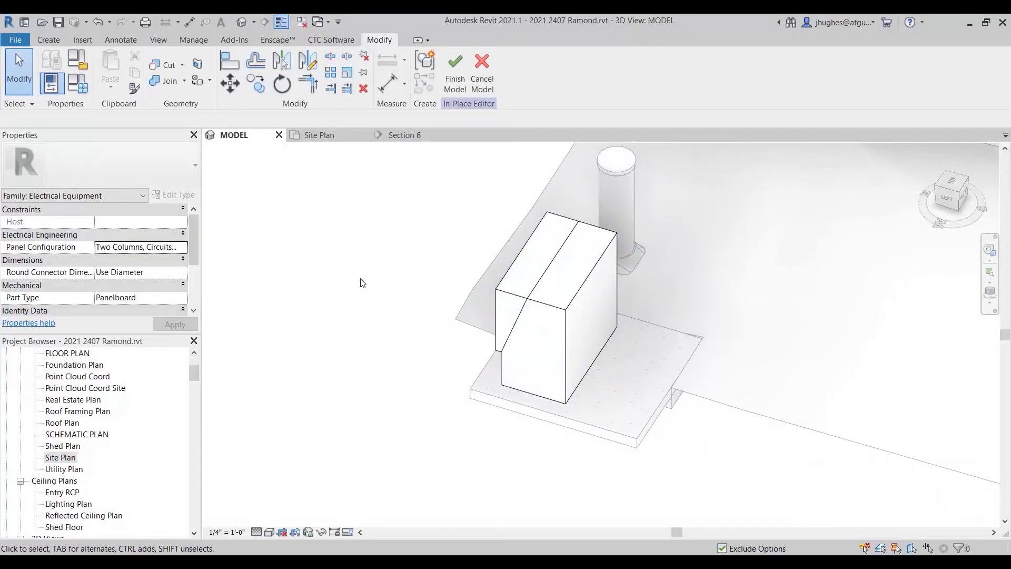
Open Residential Transformer.rfa from the Desktop as a family.
{"action": "left_click", "coordinate": [14, 41]}
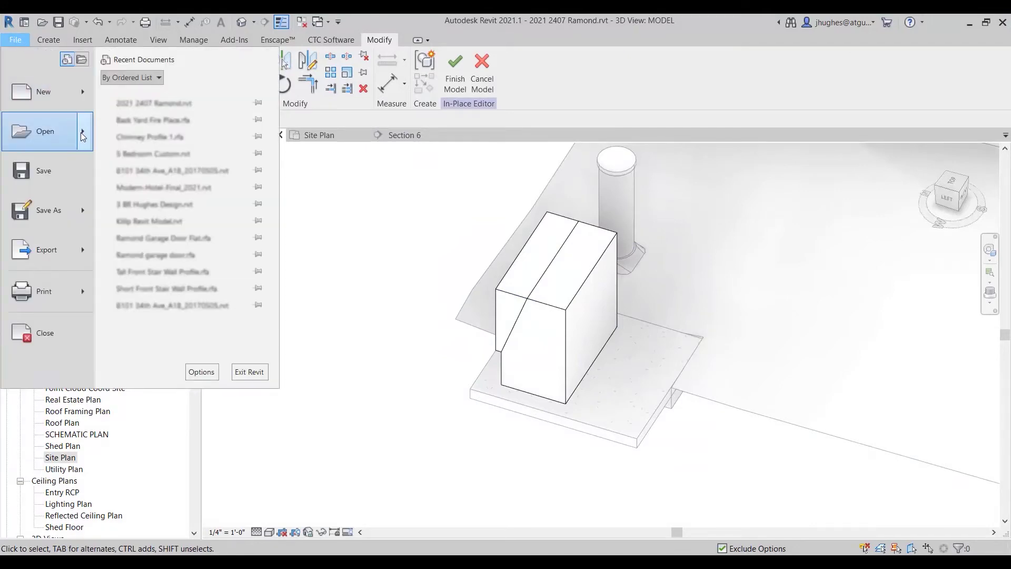
{"action": "mouse_move", "coordinate": [81, 131]}
{"action": "left_click", "coordinate": [122, 130]}
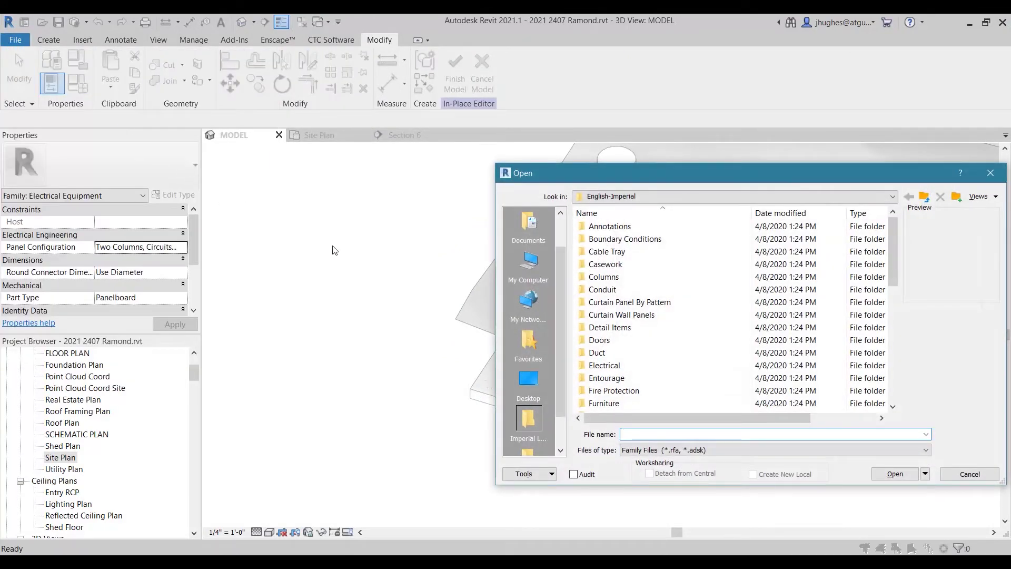
{"action": "left_click", "coordinate": [529, 380]}
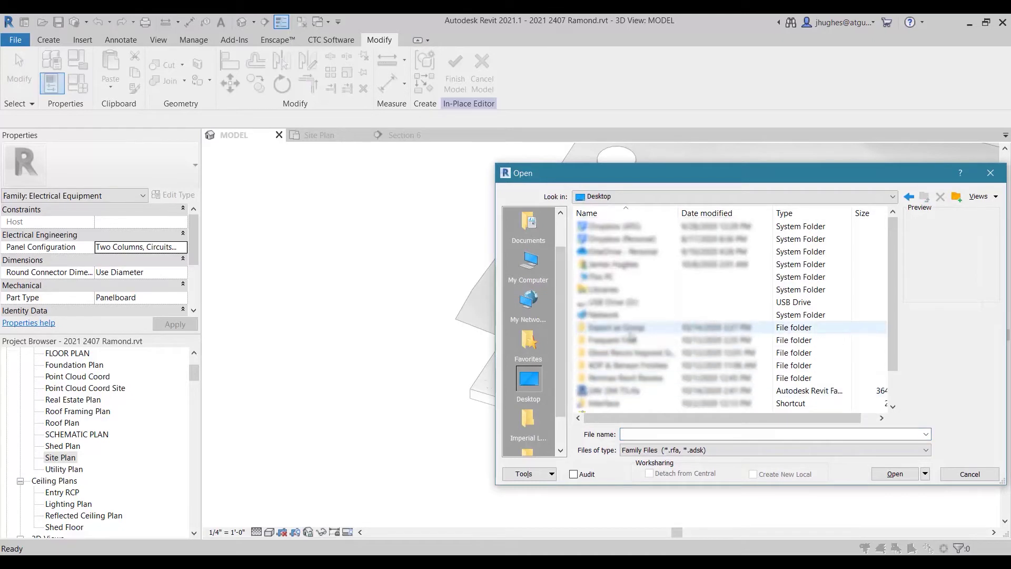
{"action": "scroll", "coordinate": [631, 337], "scroll_direction": "down", "scroll_amount": 1}
{"action": "left_click", "coordinate": [627, 391]}
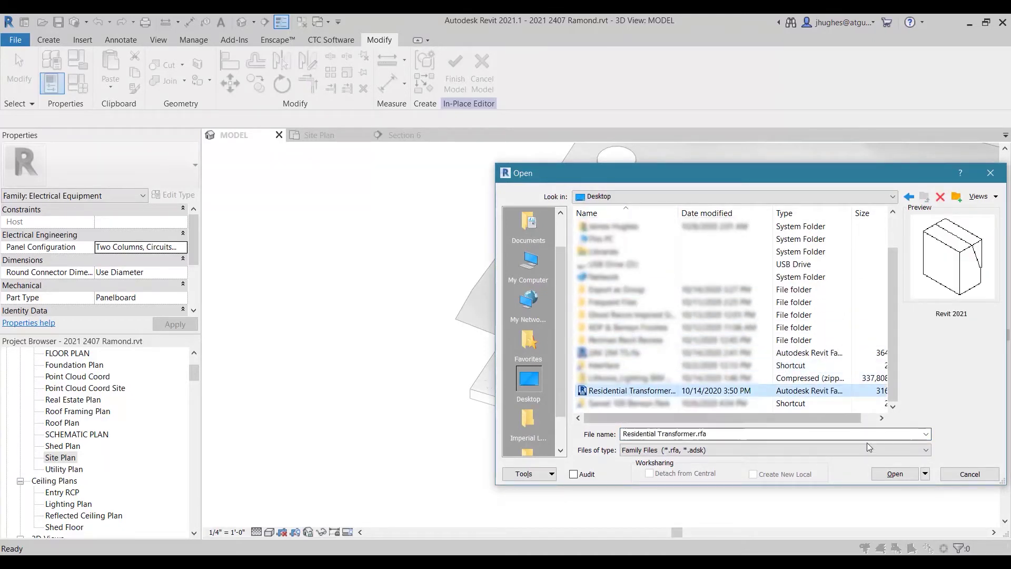
{"action": "left_click", "coordinate": [897, 475]}
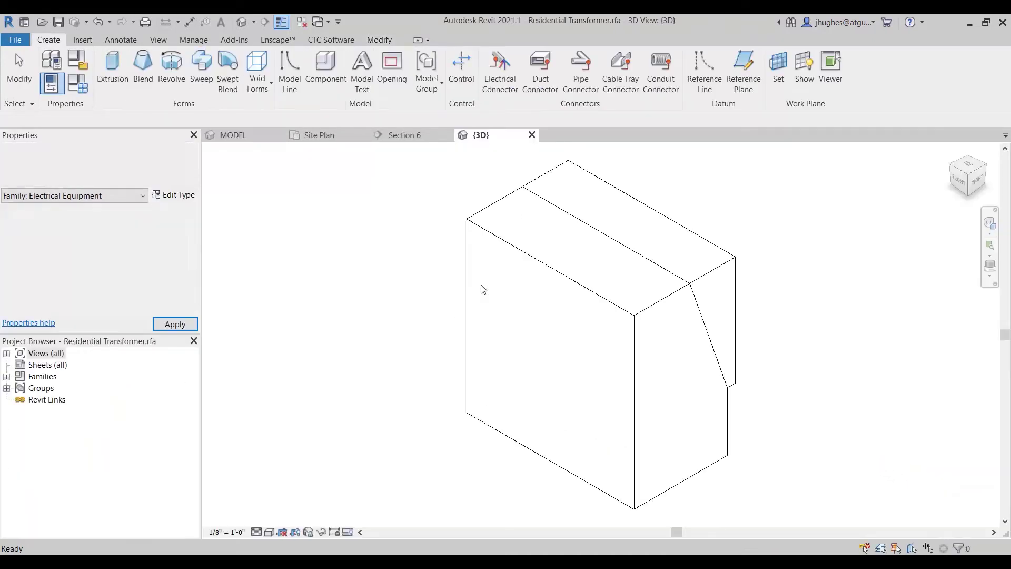
Expand Views (all) > Floor Plans in the family's Project Browser.
{"action": "middle_click_drag", "start_coordinate": [672, 405], "coordinate": [500, 451], "text": "shift"}
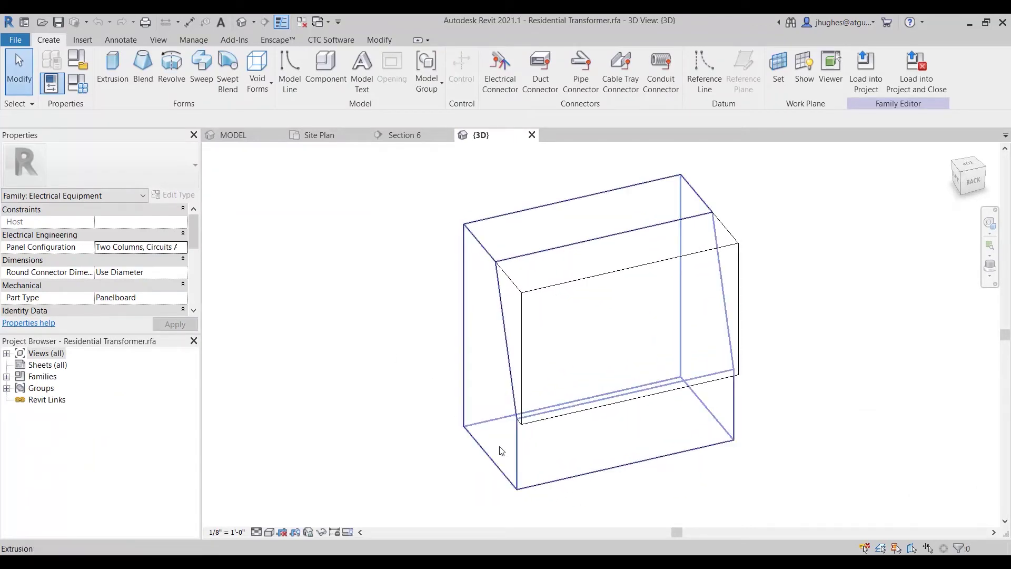
{"action": "left_click", "coordinate": [6, 354]}
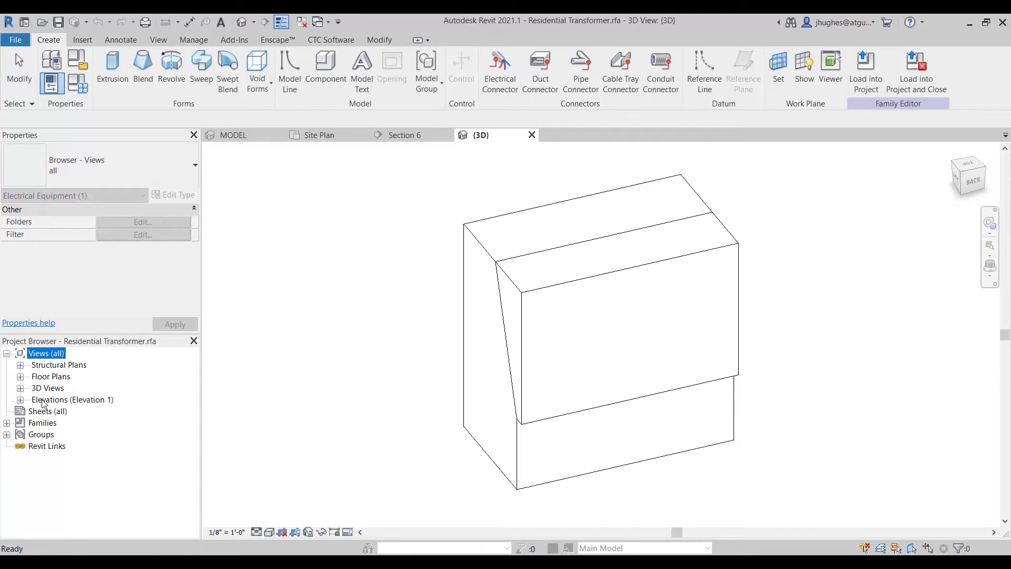
{"action": "left_click", "coordinate": [20, 376]}
View the family's Finished Floor plan zoomed to fit and its 3D view, then return to the project's MODEL view.
{"action": "double_click", "coordinate": [57, 389]}
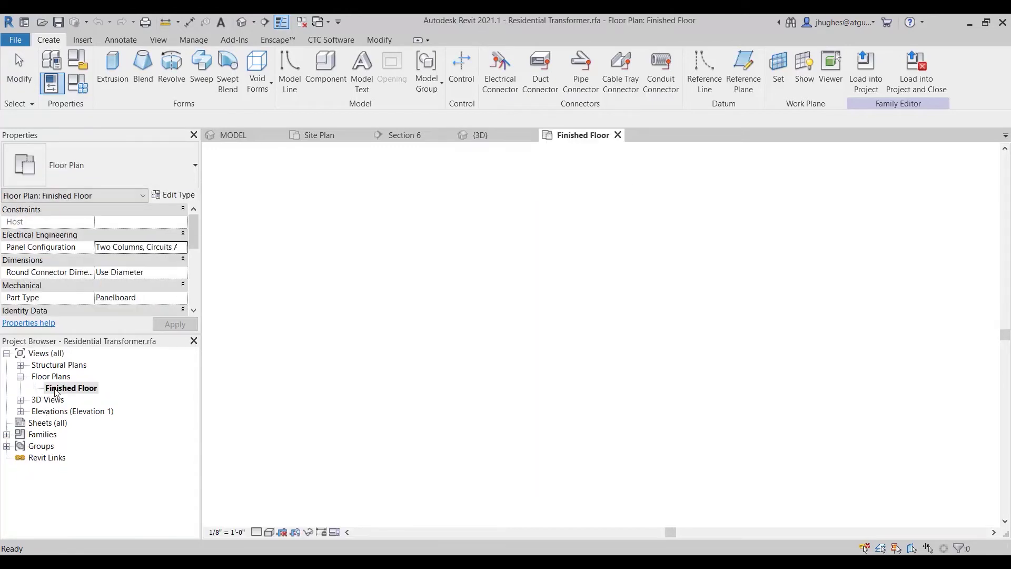
{"action": "key", "text": "z"}
{"action": "key", "text": "f"}
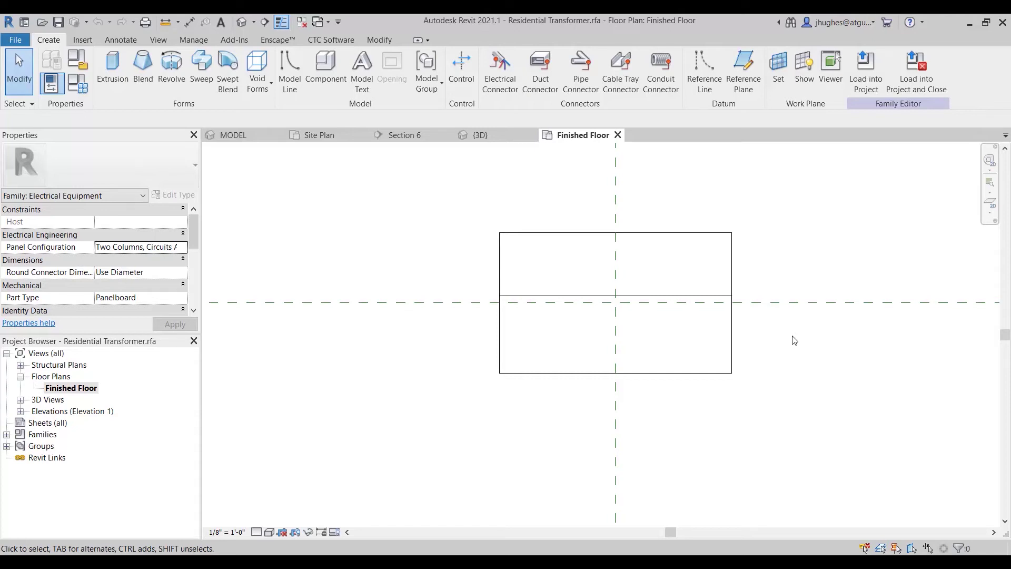
{"action": "left_click", "coordinate": [507, 137]}
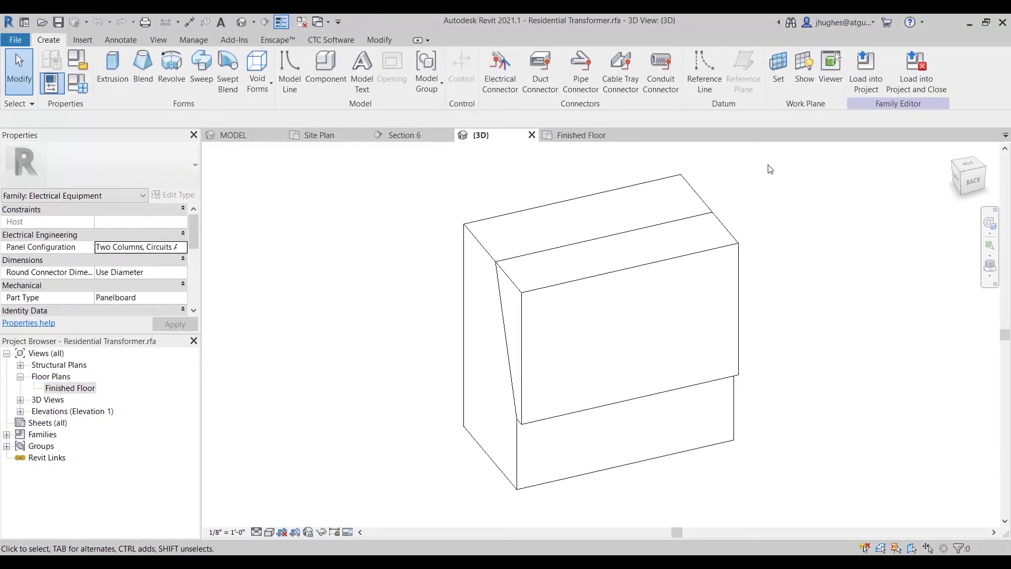
{"action": "left_click", "coordinate": [263, 135]}
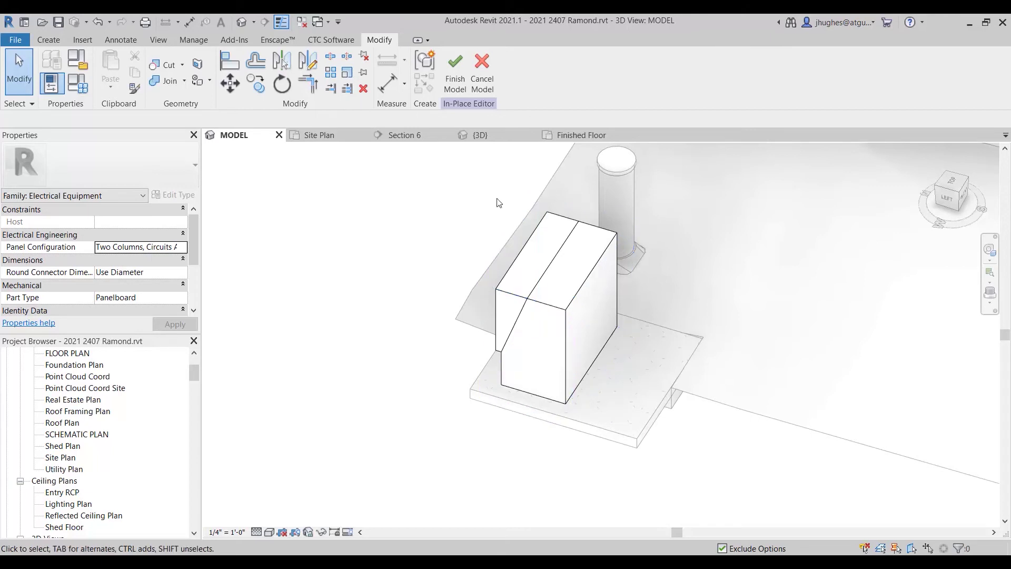
Ungroup the Residential Transformer model group, finish the in-place model, and select the transformer.
{"action": "left_click", "coordinate": [527, 284]}
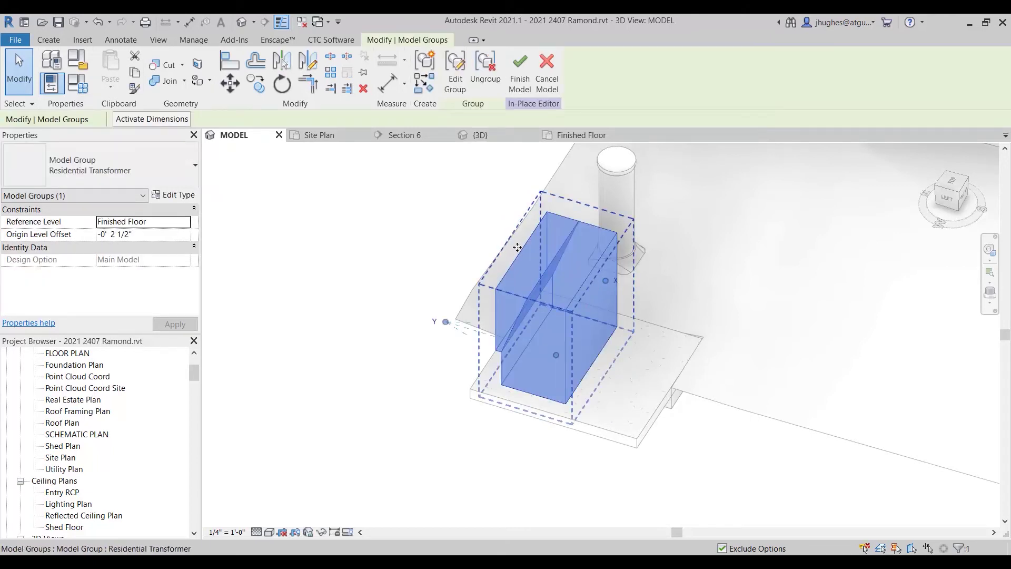
{"action": "left_click", "coordinate": [483, 73]}
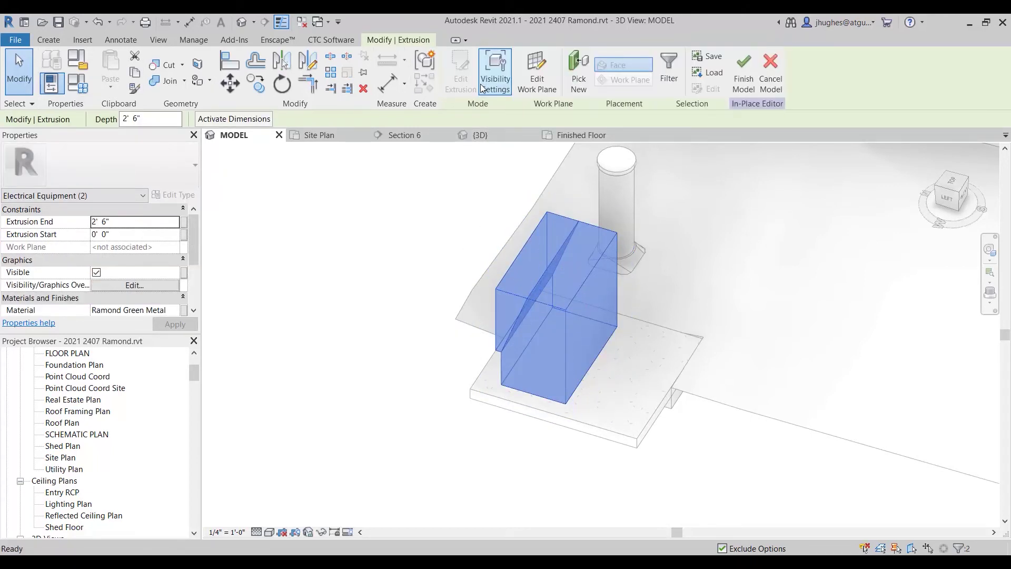
{"action": "left_click", "coordinate": [744, 91]}
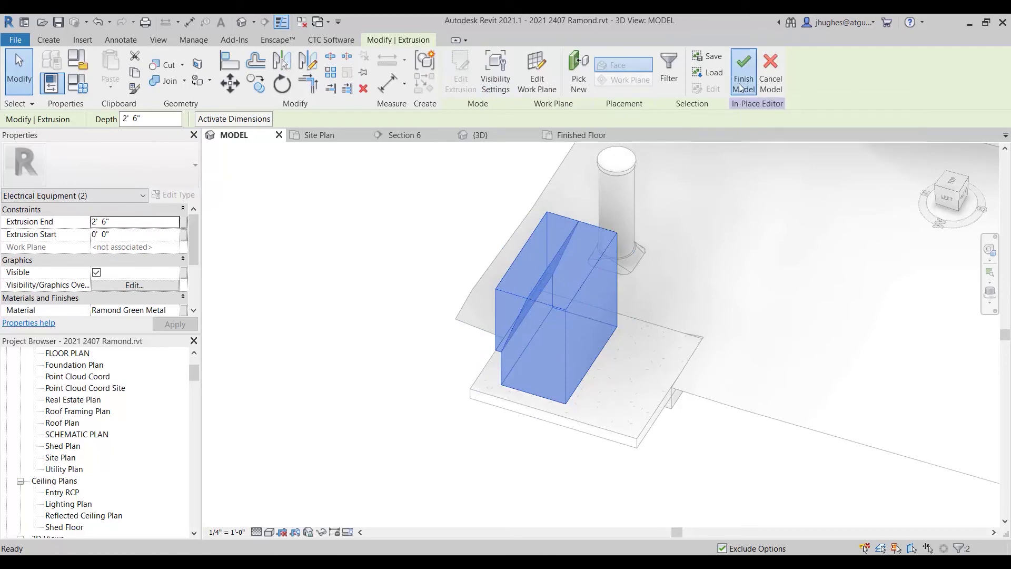
{"action": "left_click", "coordinate": [579, 298]}
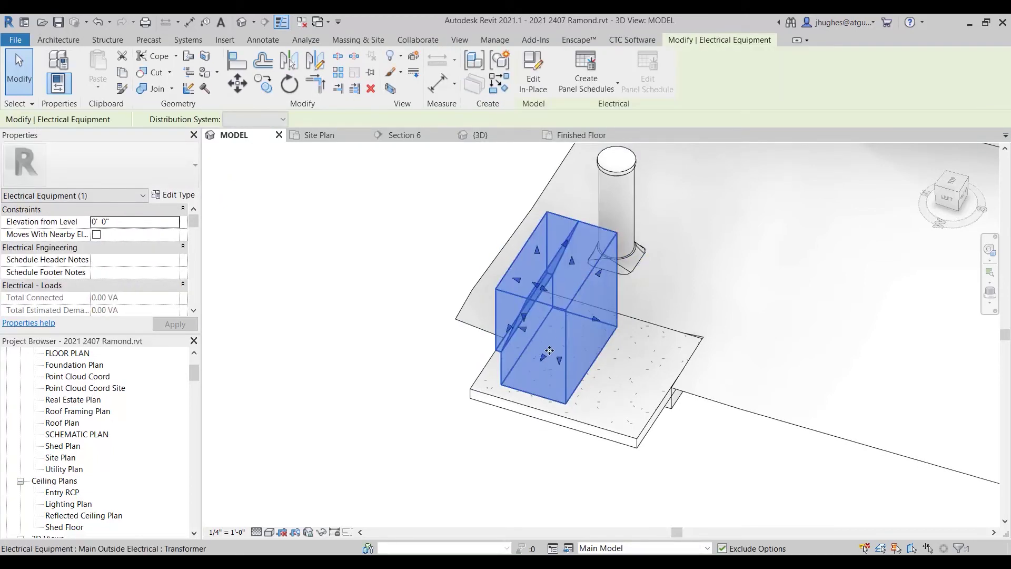